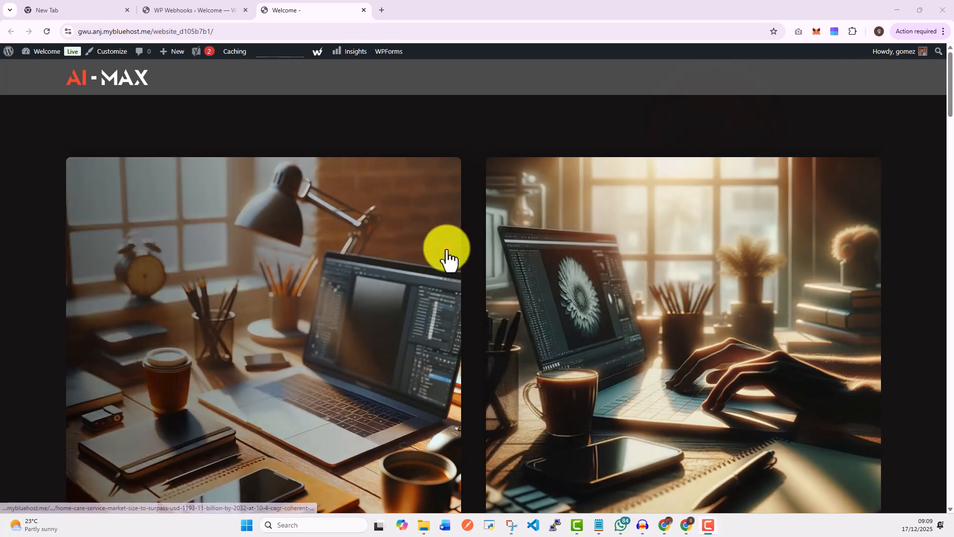
# - Look over the images, titles and dates of the latest posts on the WordPress site's blog page
pyautogui.scroll(-6, 447, 255)
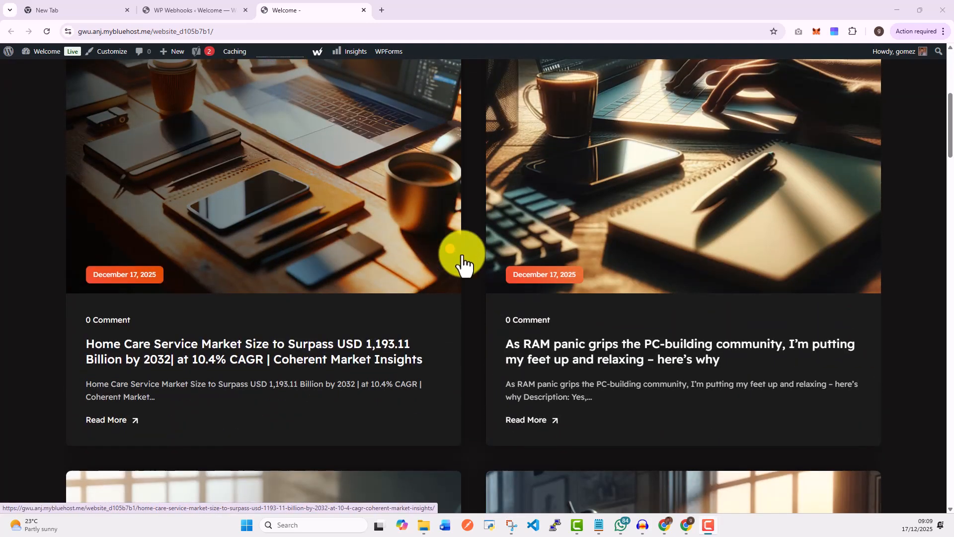
pyautogui.scroll(4, 466, 255)
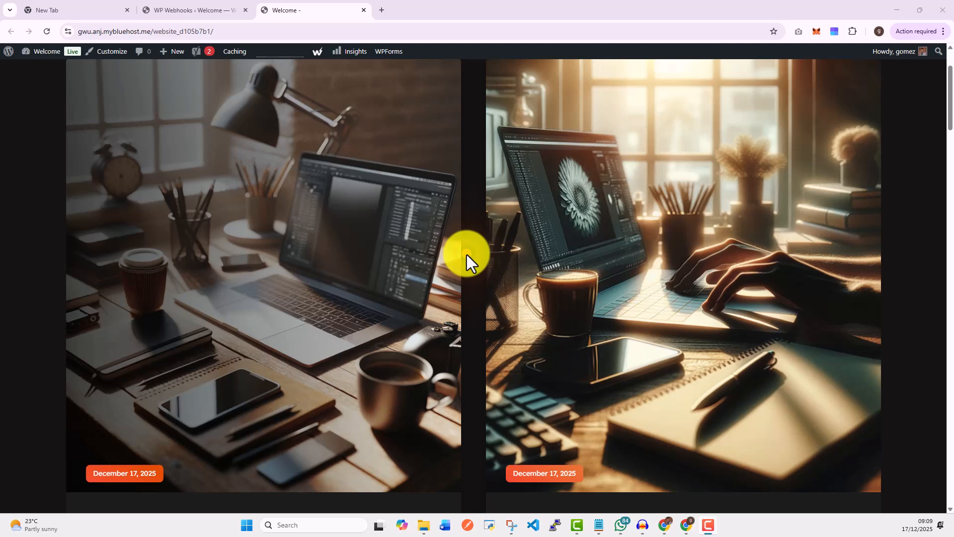
pyautogui.scroll(-3, 446, 341)
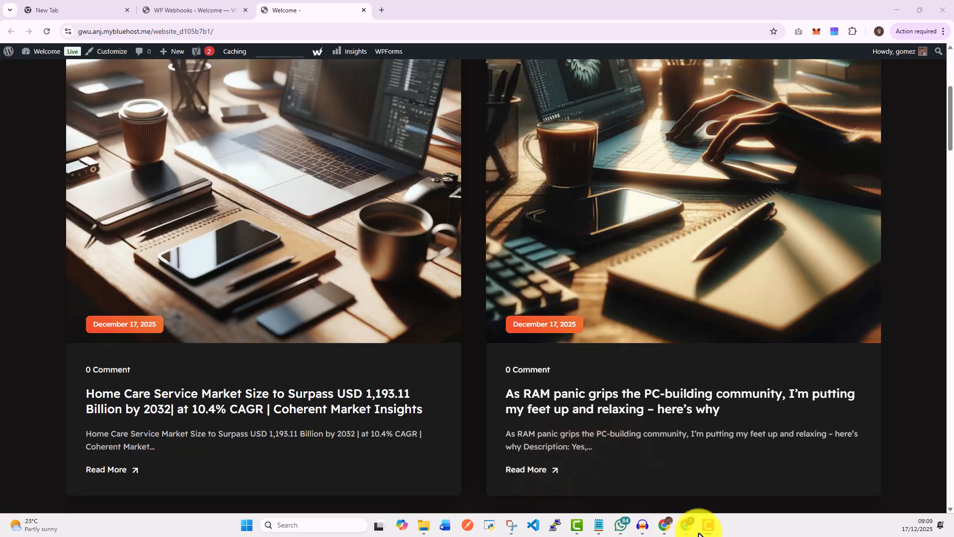
# - Switch to the n8n browser window and duplicate the tab holding the tweet on wordpress publish workflow
pyautogui.click(665, 521)
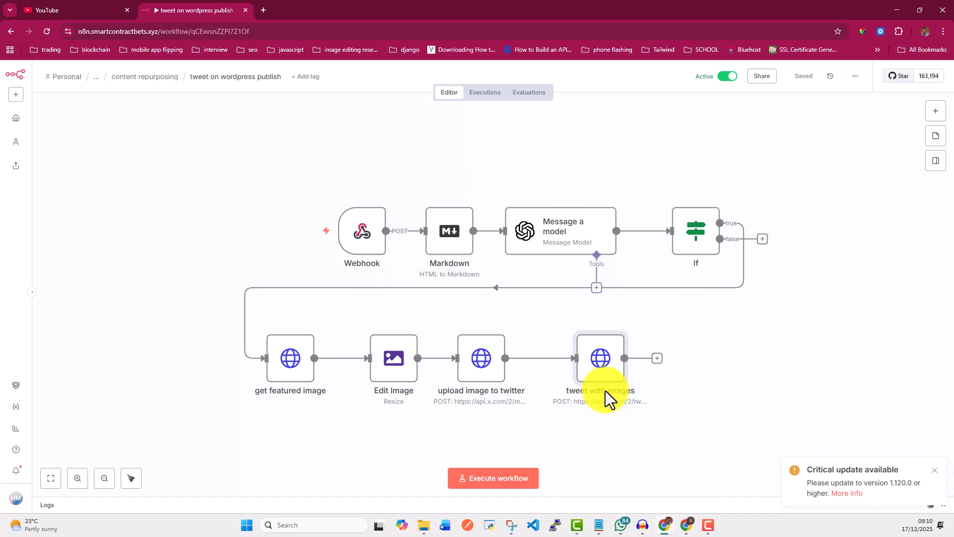
pyautogui.moveTo(279, 229)
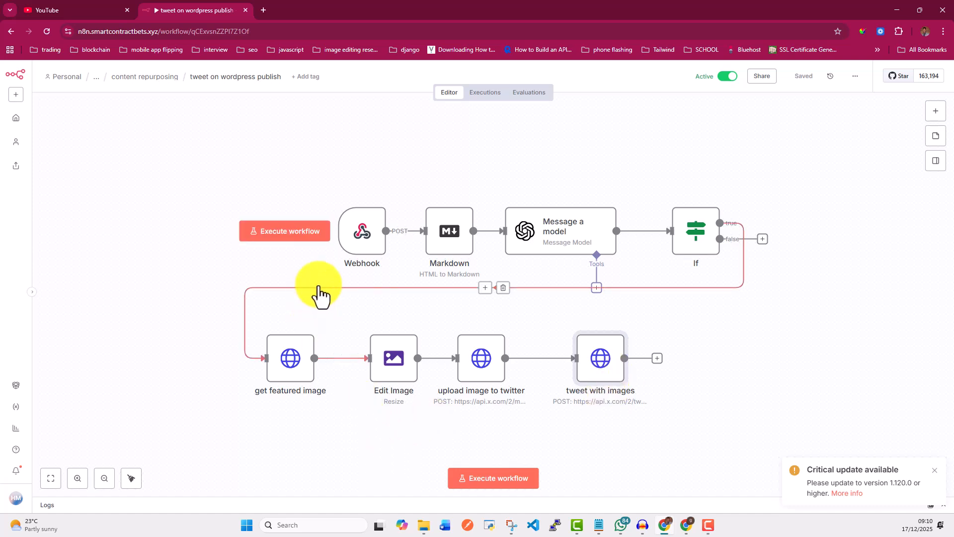
pyautogui.rightClick(199, 11)
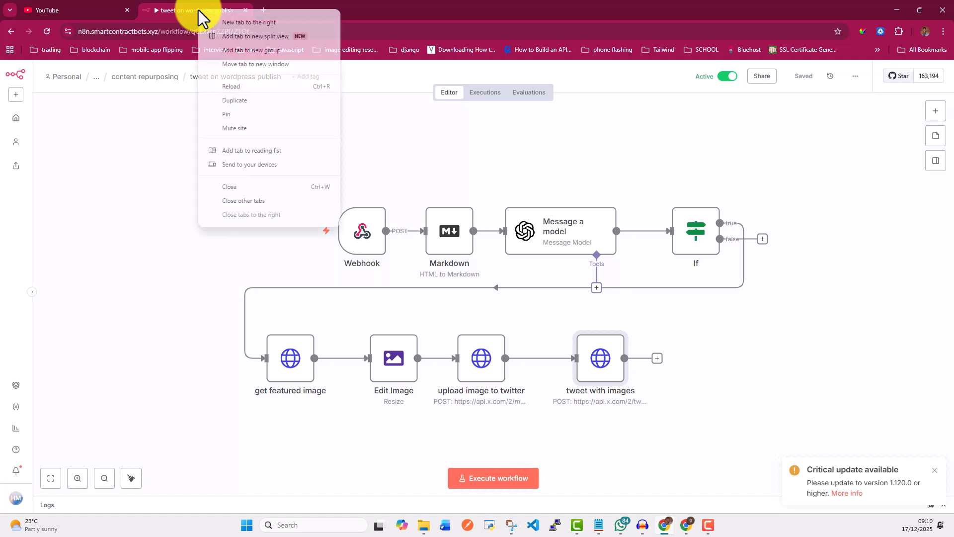
pyautogui.click(257, 101)
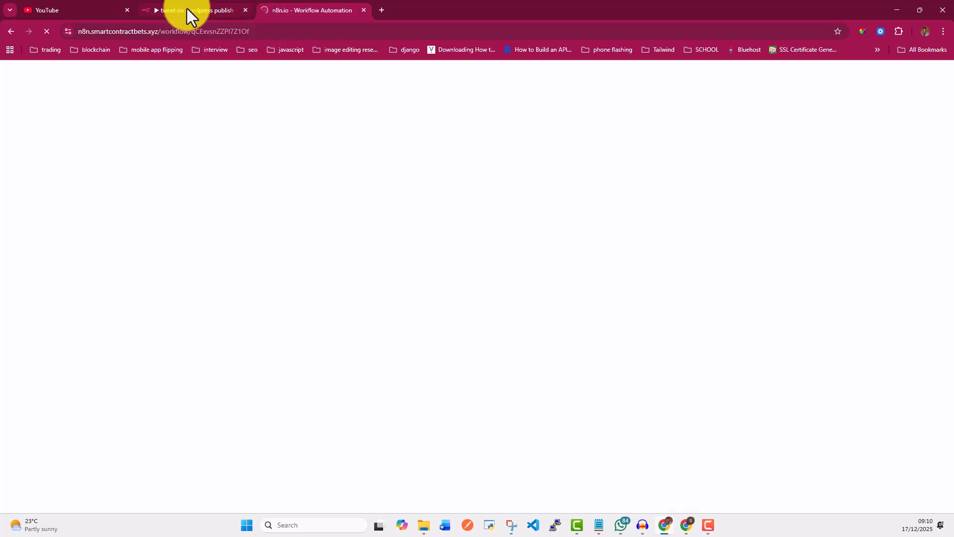
# - In the original tab, open the post to wordpress workflow from the content repurposing folder and execute it
pyautogui.click(187, 8)
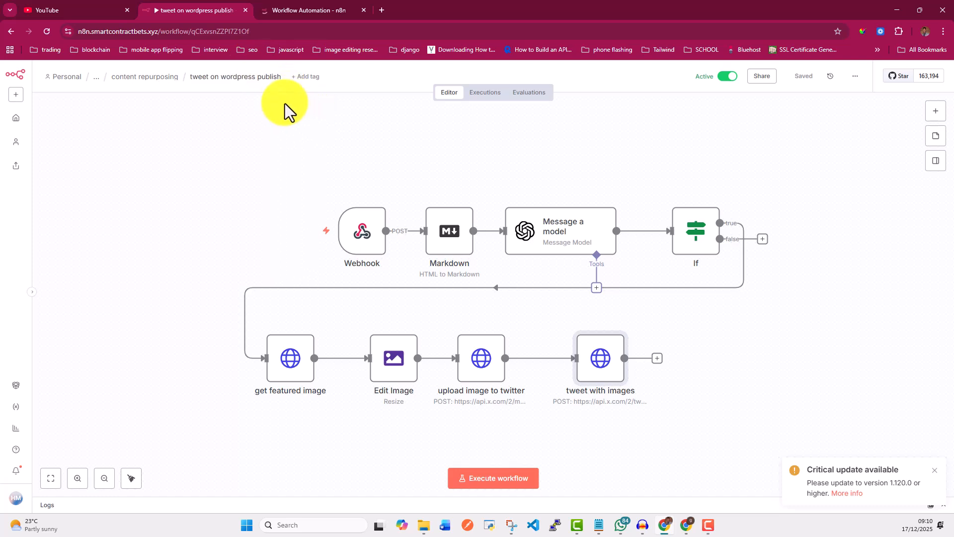
pyautogui.click(156, 79)
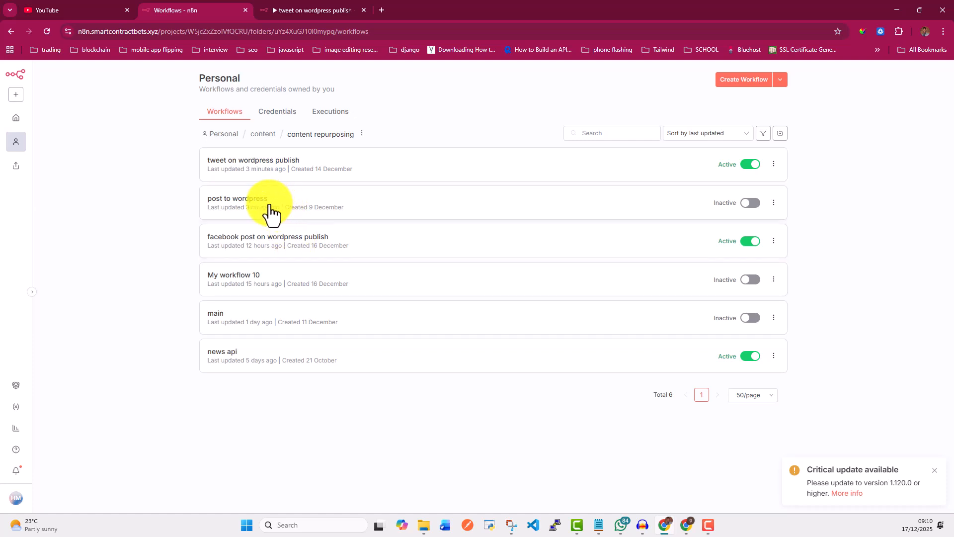
pyautogui.click(246, 202)
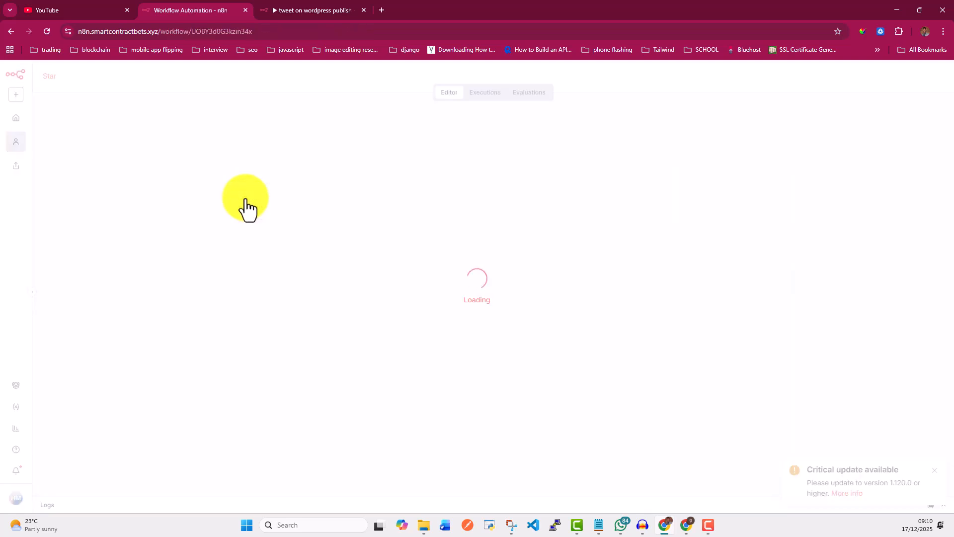
pyautogui.moveTo(154, 315)
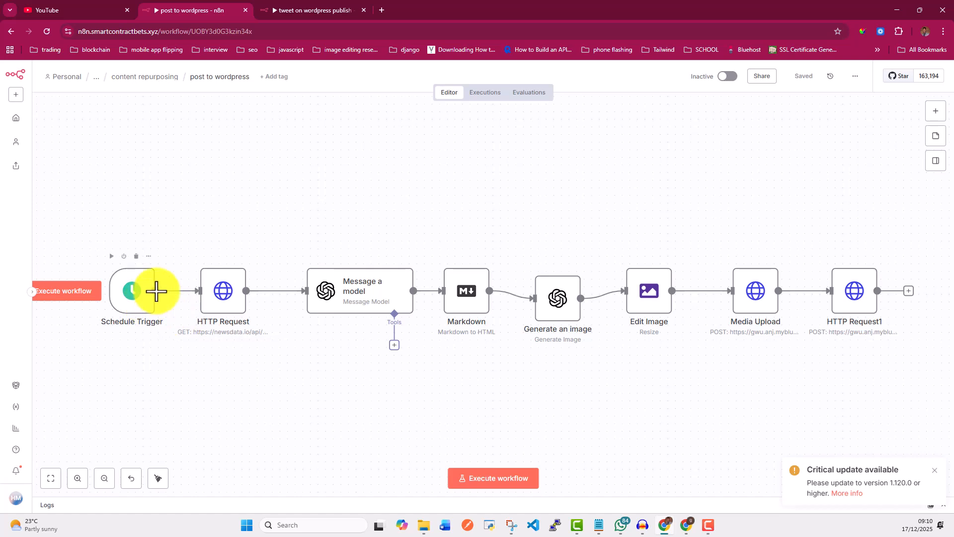
pyautogui.click(505, 481)
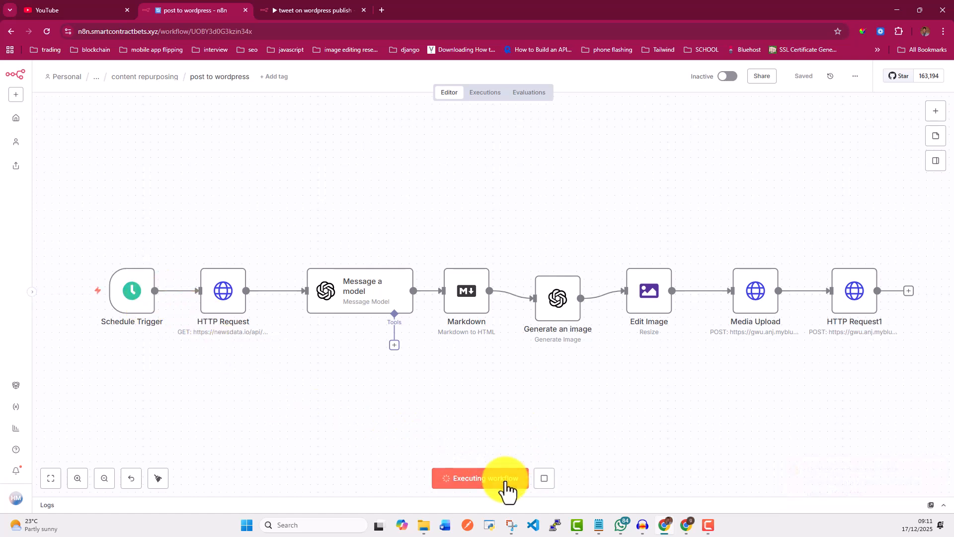
# - Split the tweet on wordpress publish workflow into its own window and arrange it side by side with the post to wordpress workflow
pyautogui.click(307, 11)
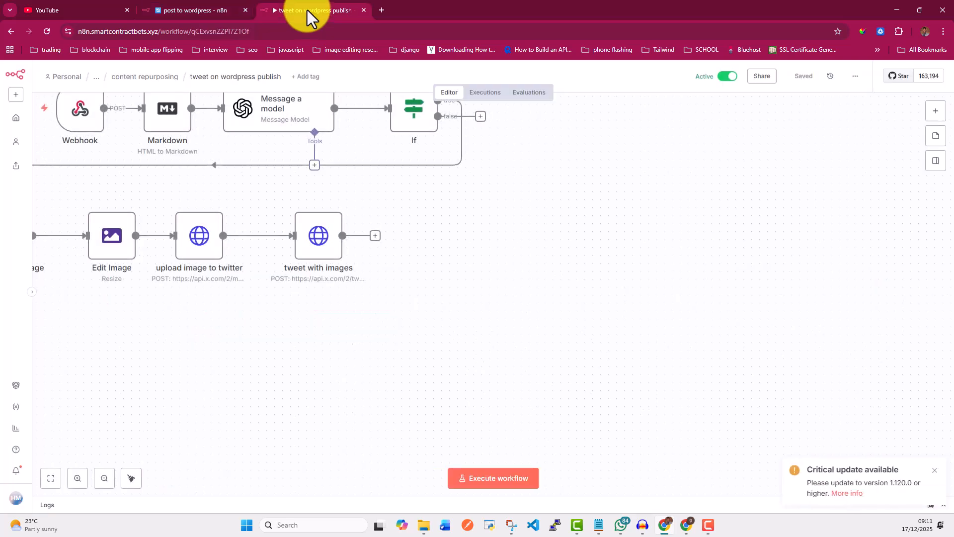
pyautogui.moveTo(327, 12); pyautogui.dragTo(944, 256)
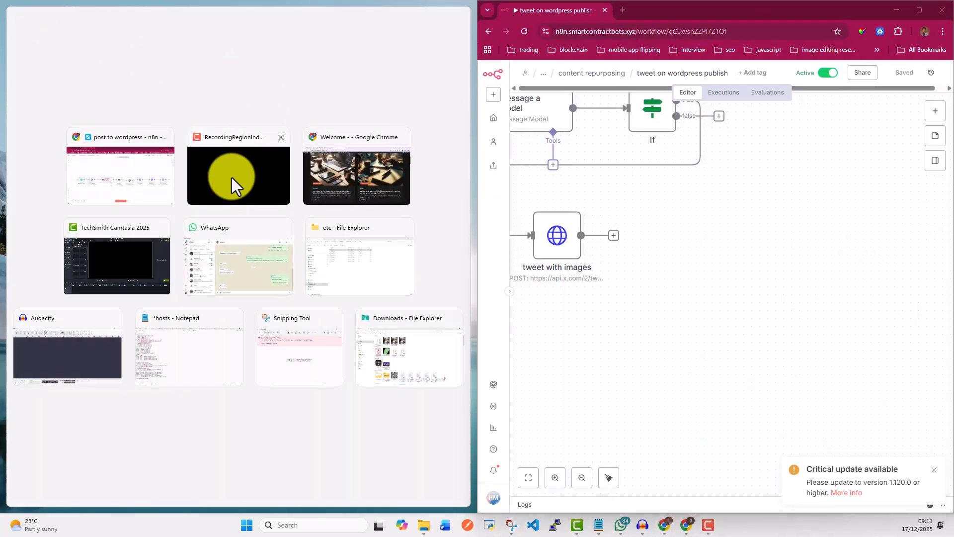
pyautogui.click(118, 179)
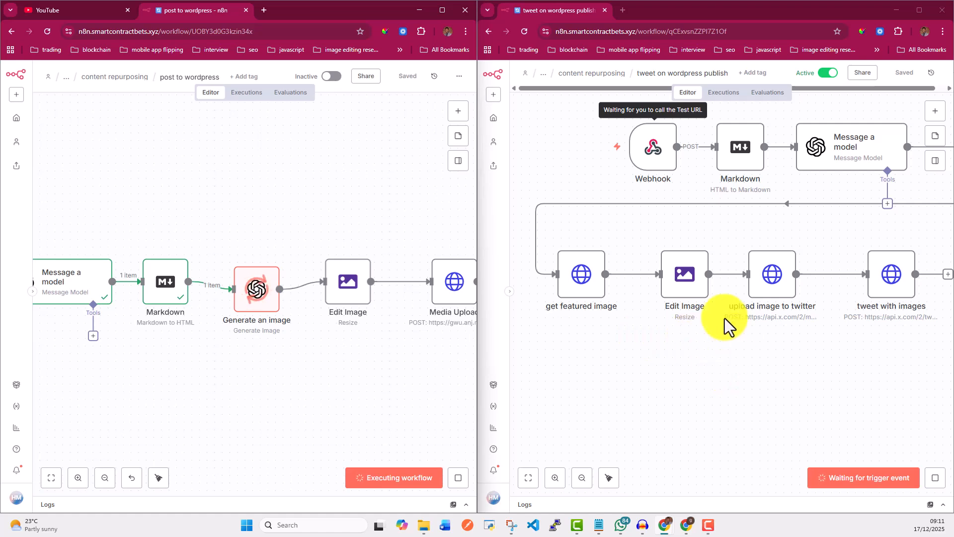
pyautogui.scroll(2, 723, 315)
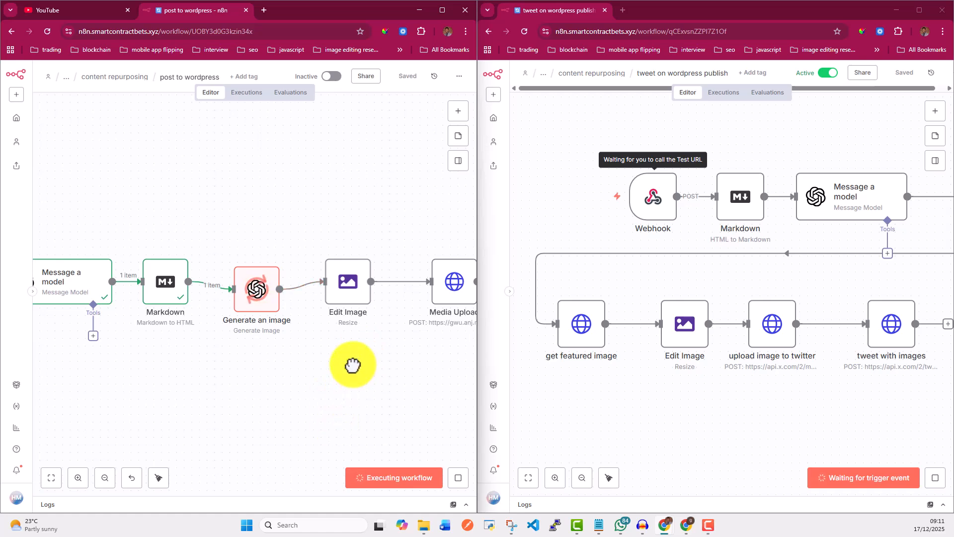
pyautogui.moveTo(352, 366); pyautogui.dragTo(177, 358)
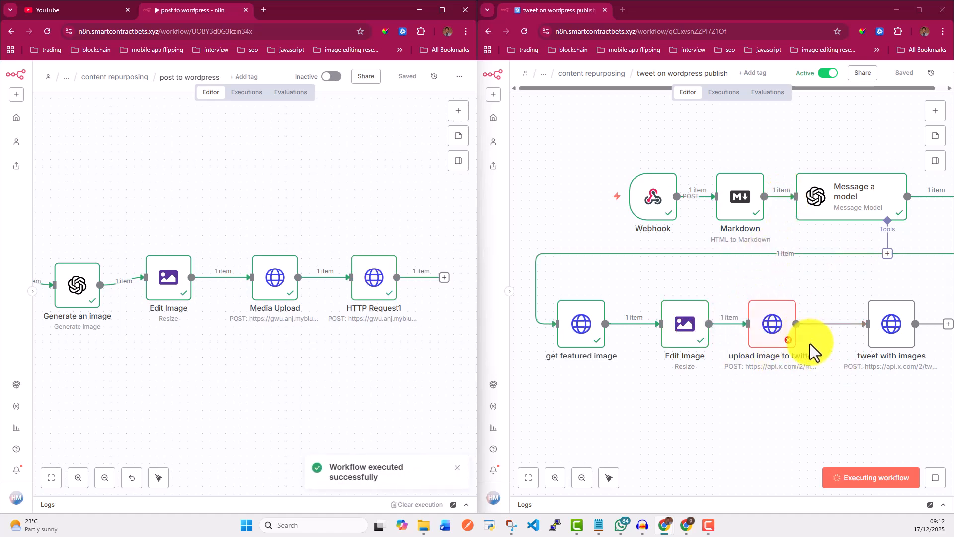
# - Inspect the upload image to twitter node's request parameters and error output, then return to the canvas
pyautogui.doubleClick(775, 324)
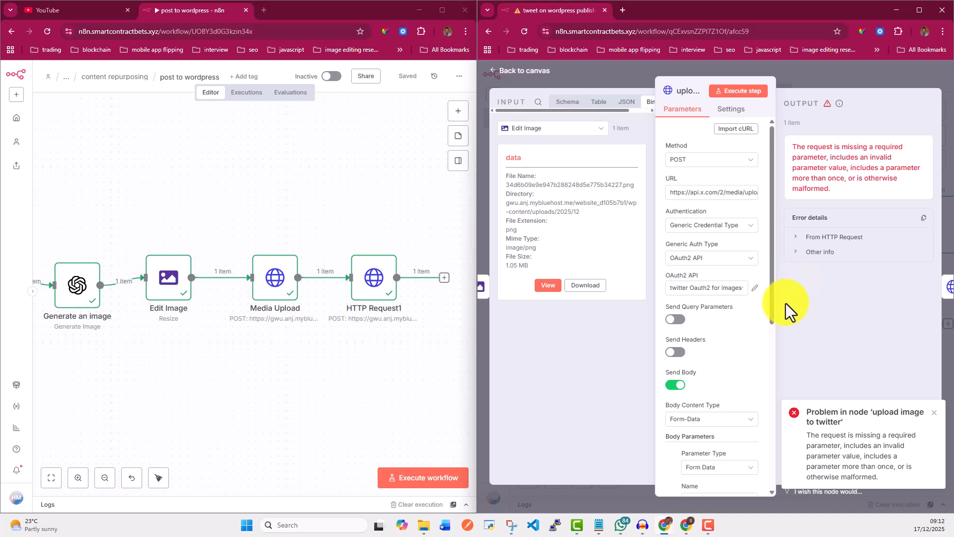
pyautogui.scroll(-3, 741, 397)
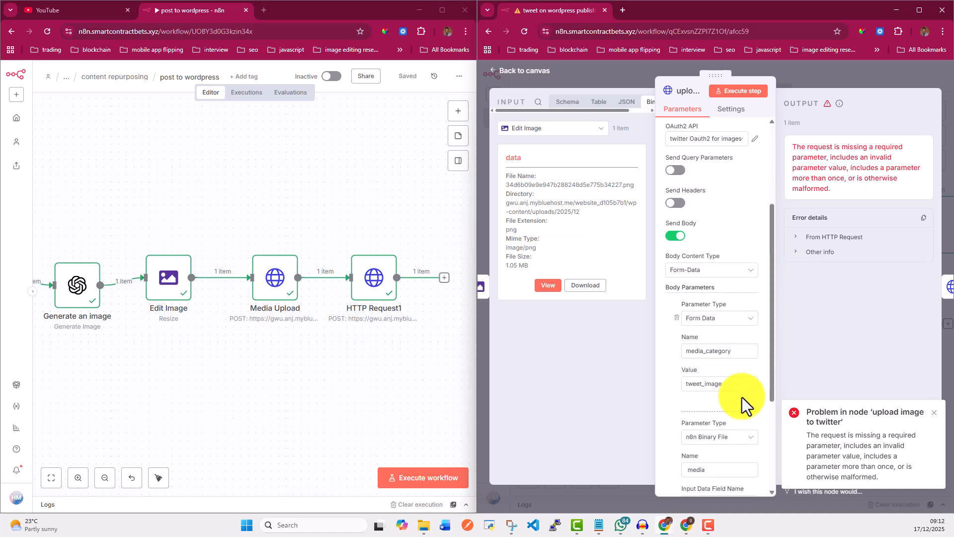
pyautogui.scroll(-3, 741, 398)
pyautogui.press('Escape')
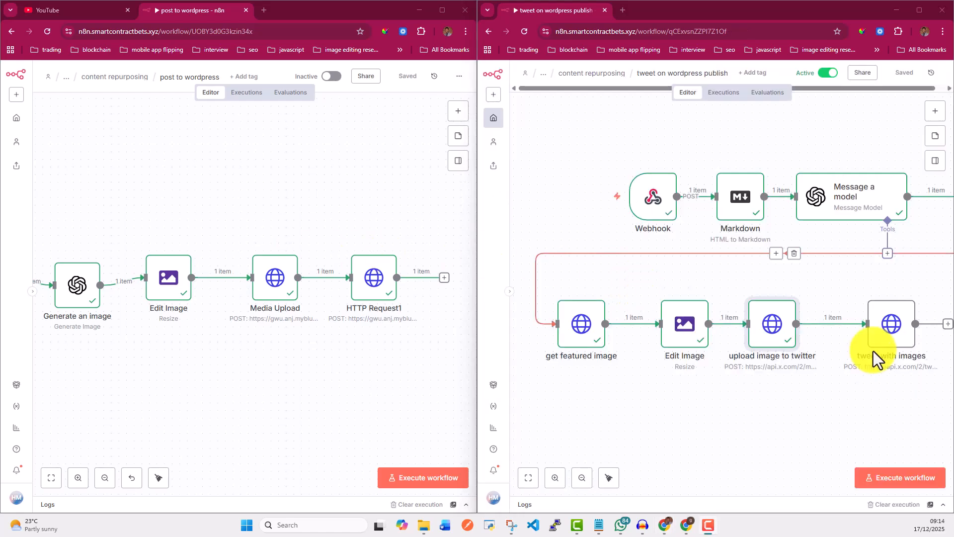
# - Execute only the tweet with images node in the tweet on wordpress publish workflow
pyautogui.moveTo(843, 330)
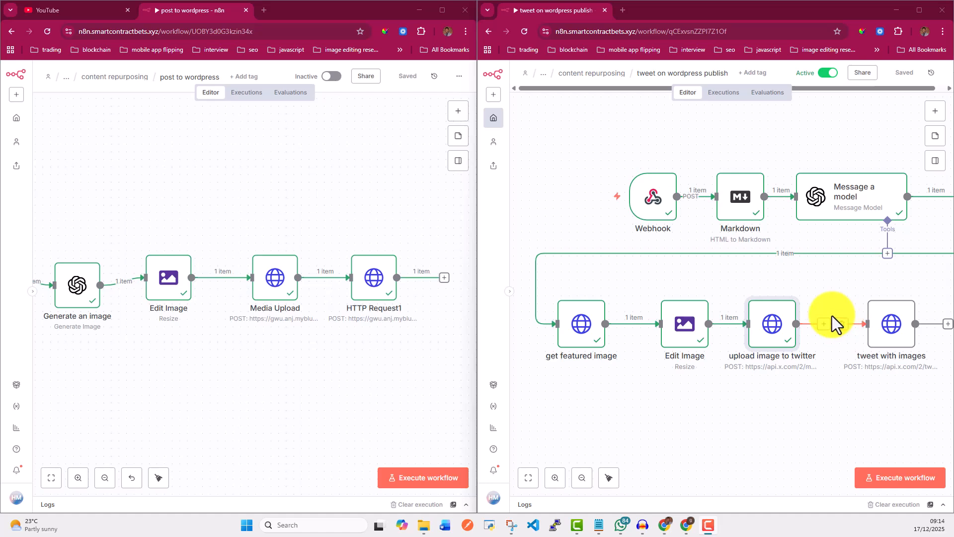
pyautogui.moveTo(786, 326)
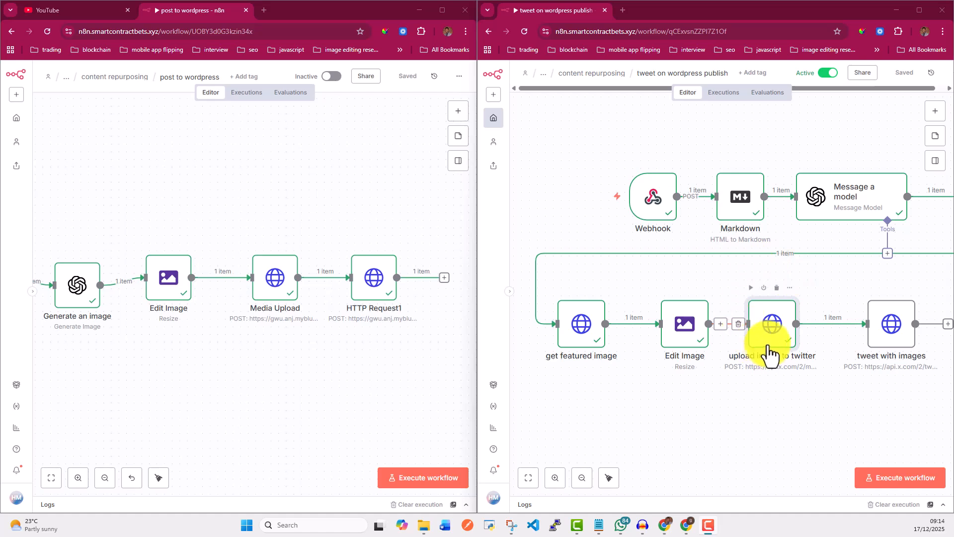
pyautogui.moveTo(877, 298)
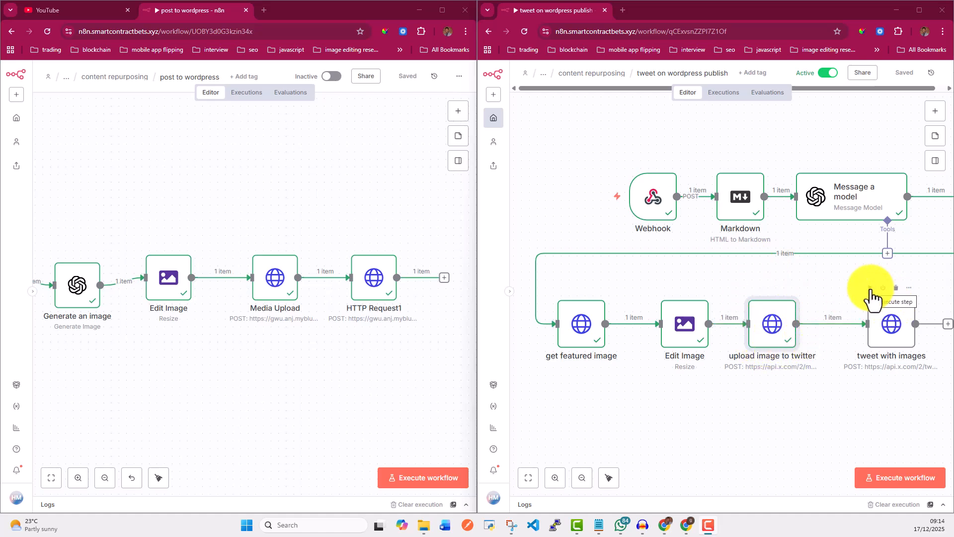
pyautogui.click(870, 288)
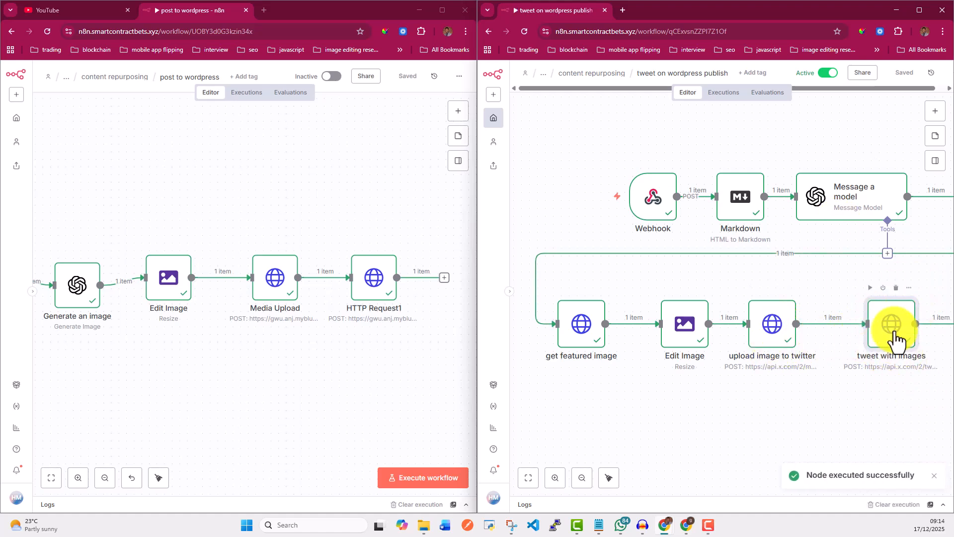
# - Open the account's X profile in a new browser tab and check its most recent posts
pyautogui.click(621, 10)
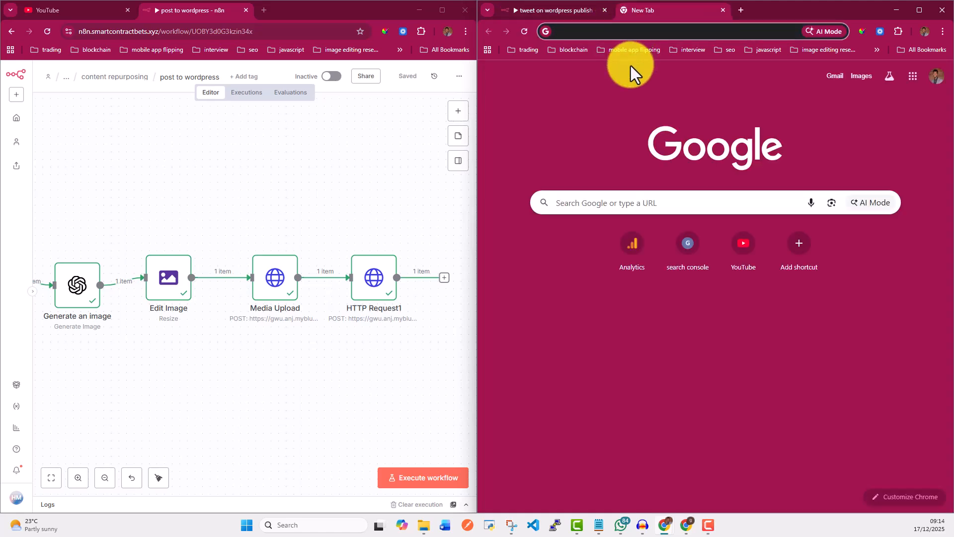
pyautogui.write('x')
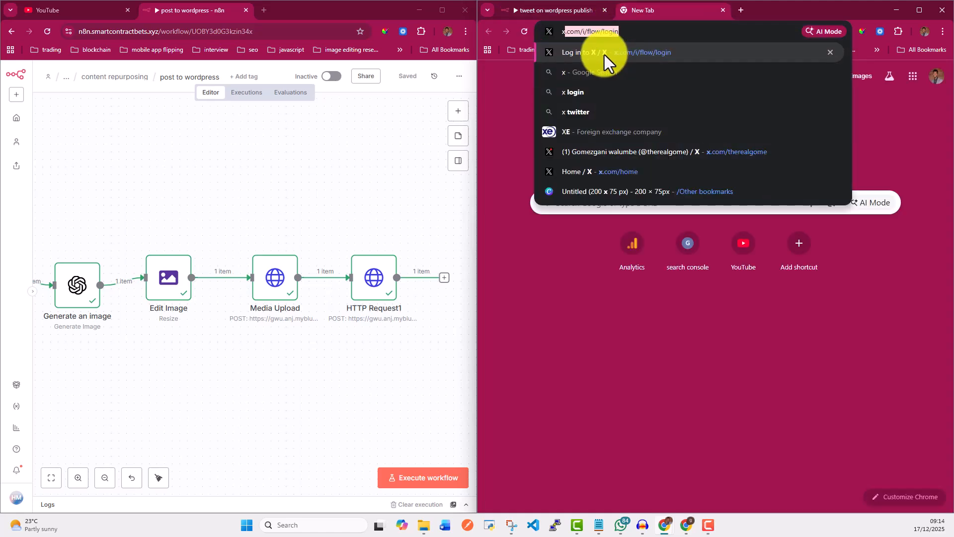
pyautogui.click(584, 154)
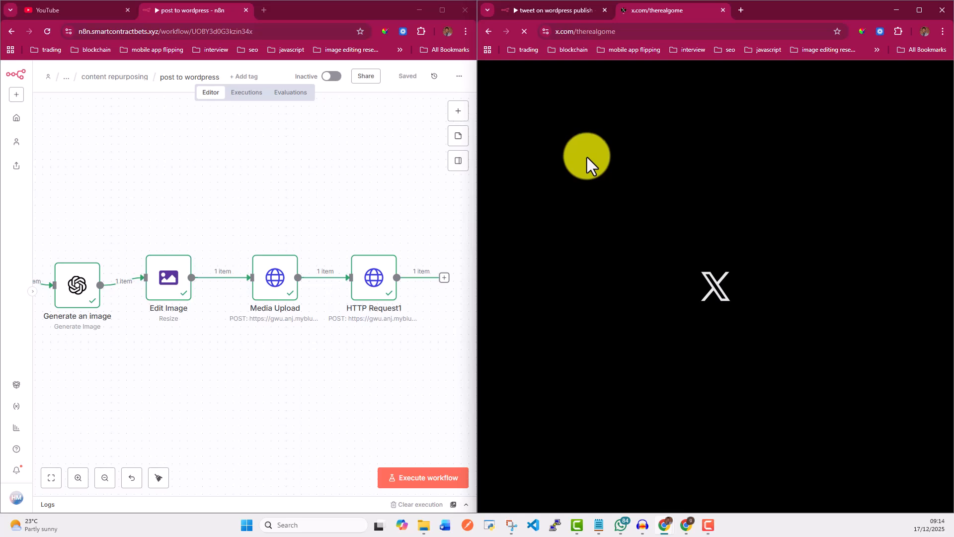
pyautogui.scroll(-2, 774, 328)
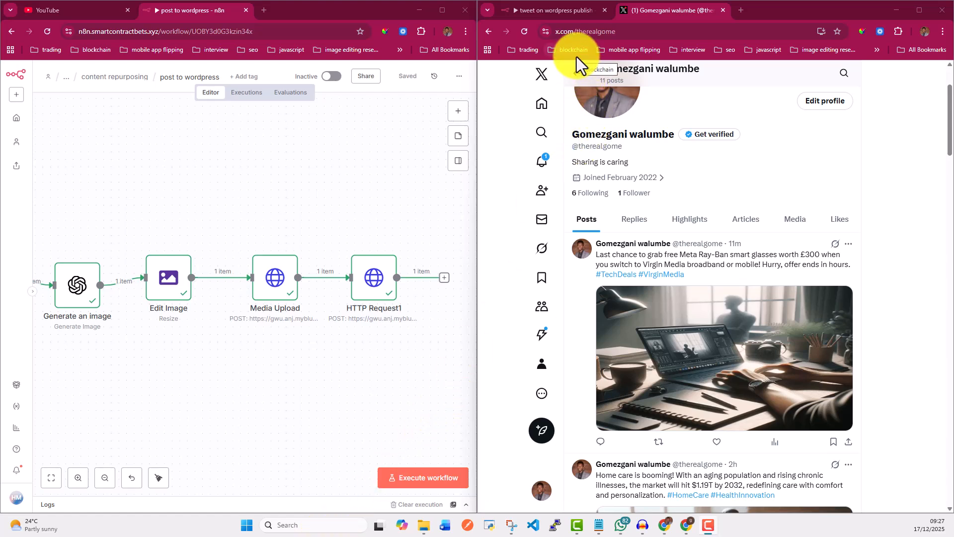
# - Return to the tweet on wordpress publish workflow, maximize its window and open the Webhook node's settings
pyautogui.click(571, 11)
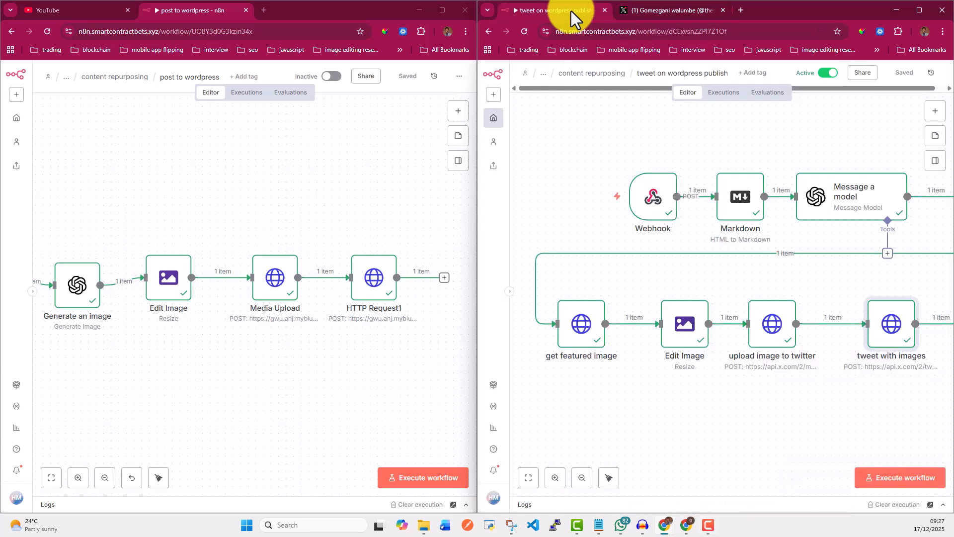
pyautogui.click(919, 11)
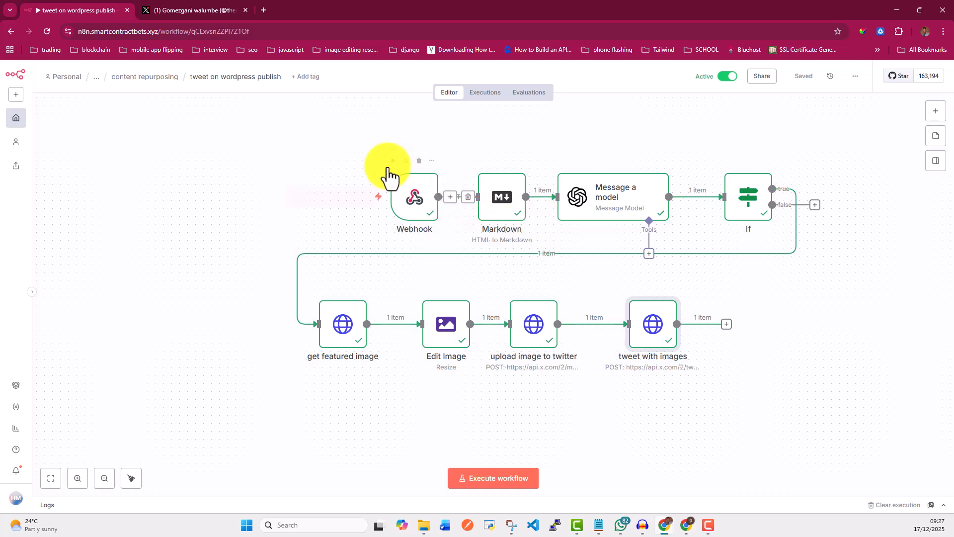
pyautogui.click(417, 208)
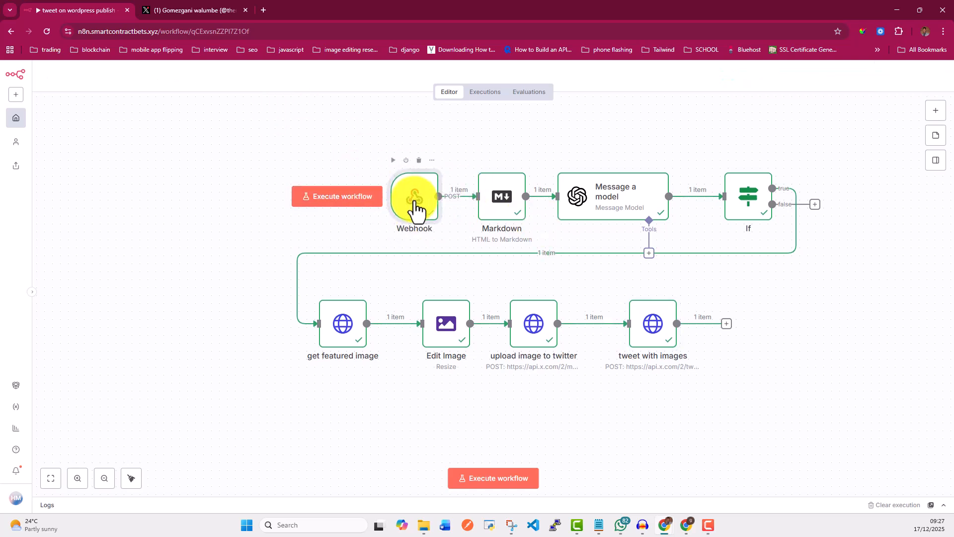
pyautogui.doubleClick(417, 209)
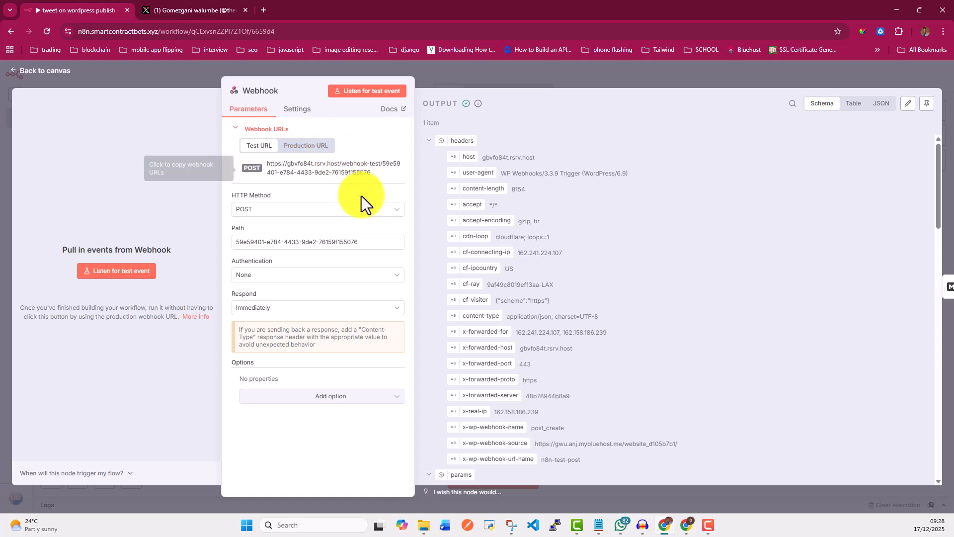
# - Switch to the WordPress admin's WP Webhooks page, look through its trigger list and open the installed plugins page
pyautogui.click(687, 526)
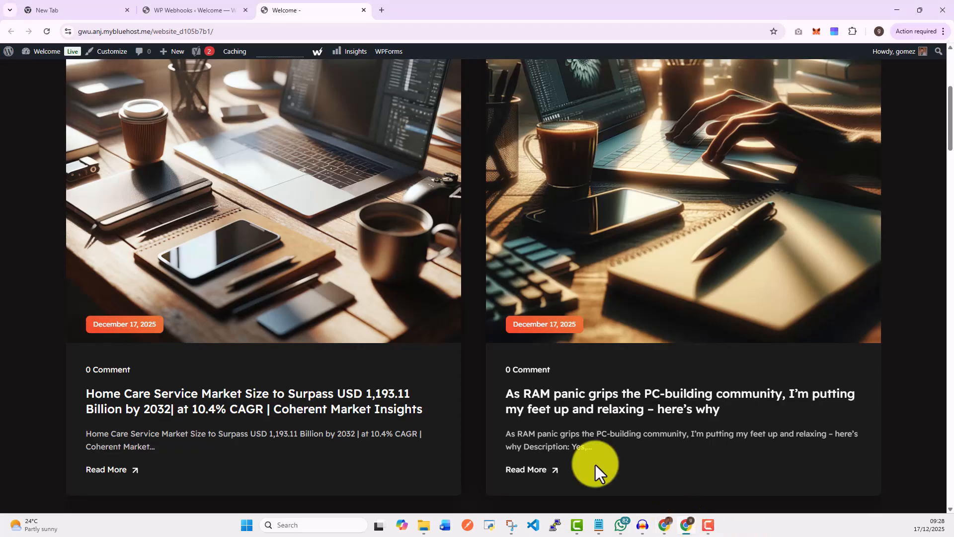
pyautogui.click(189, 4)
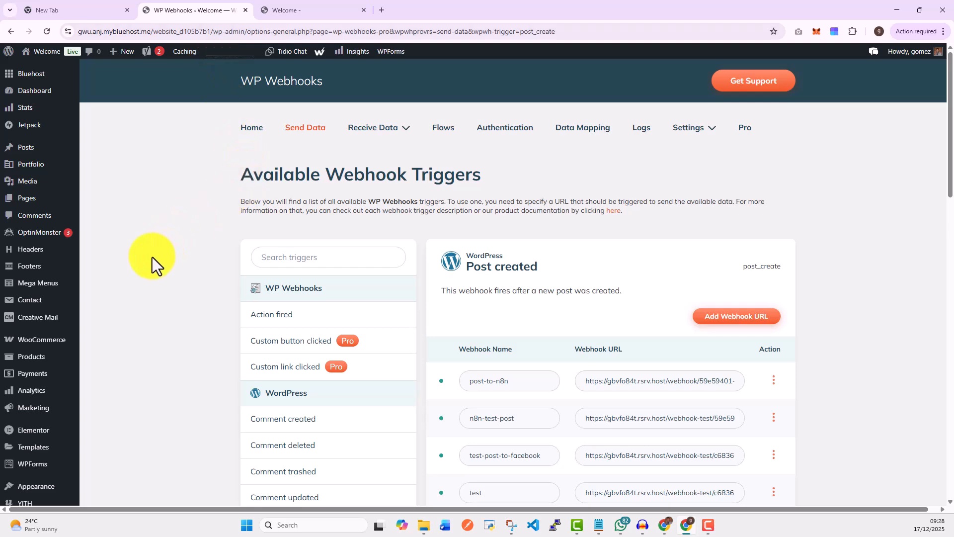
pyautogui.scroll(-5, 97, 261)
pyautogui.moveTo(28, 218)
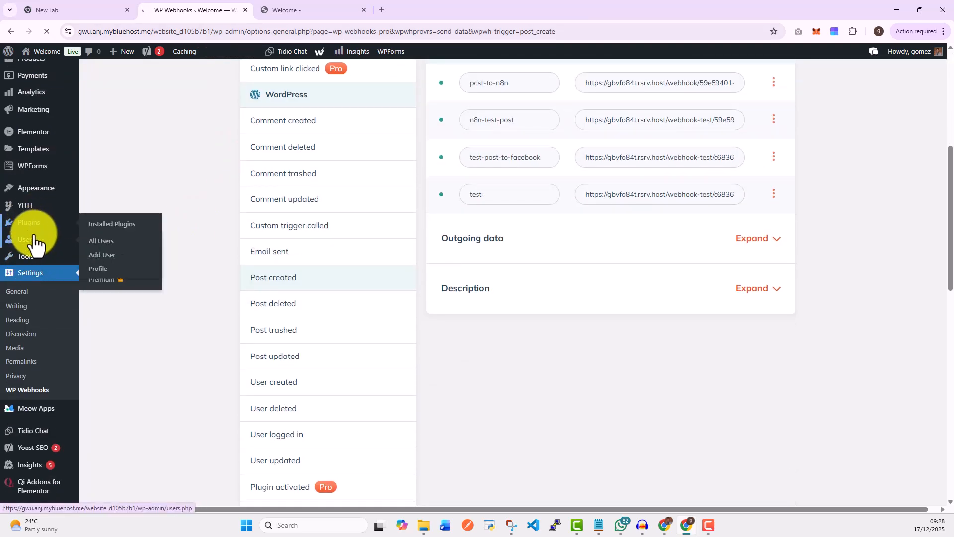
pyautogui.scroll(6, 249, 288)
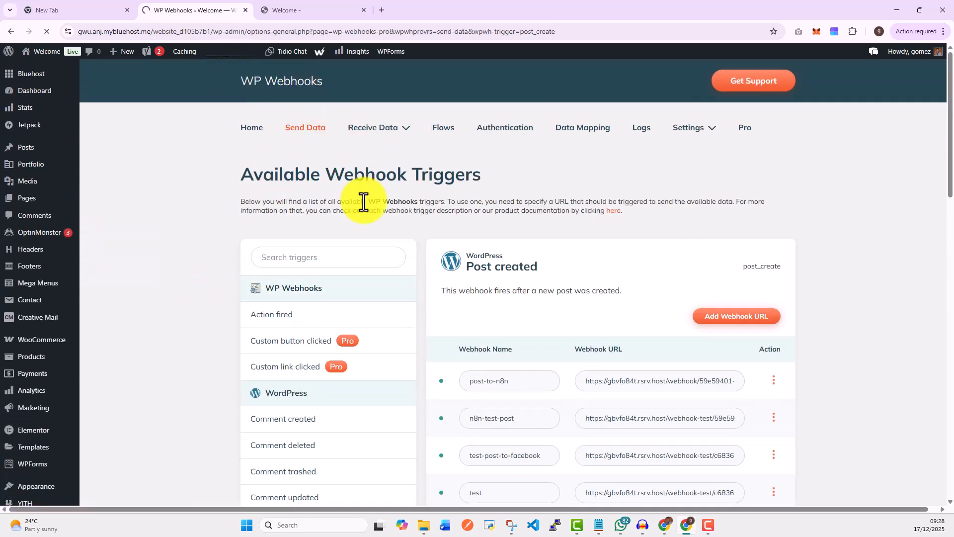
pyautogui.scroll(-8, 366, 202)
pyautogui.scroll(-10, 363, 203)
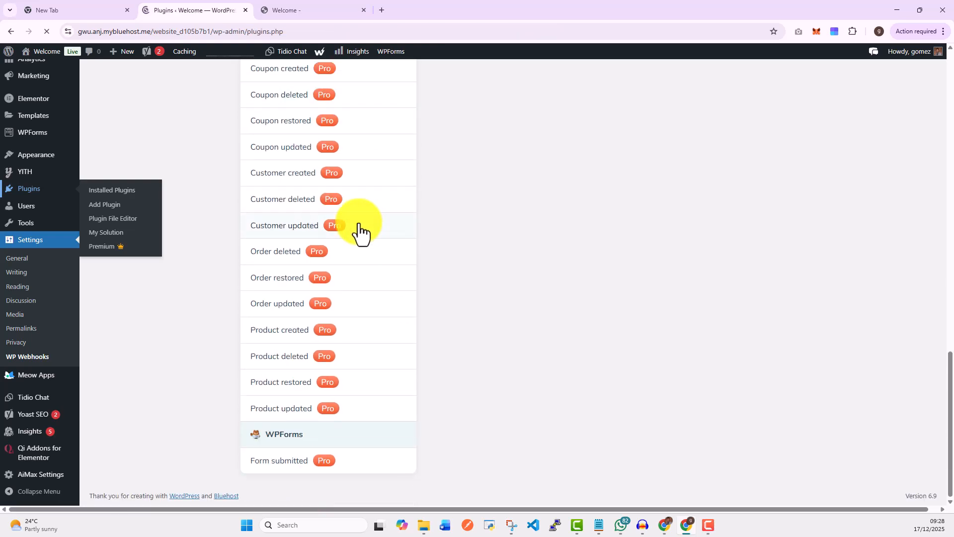
pyautogui.scroll(2, 360, 233)
pyautogui.scroll(8, 360, 233)
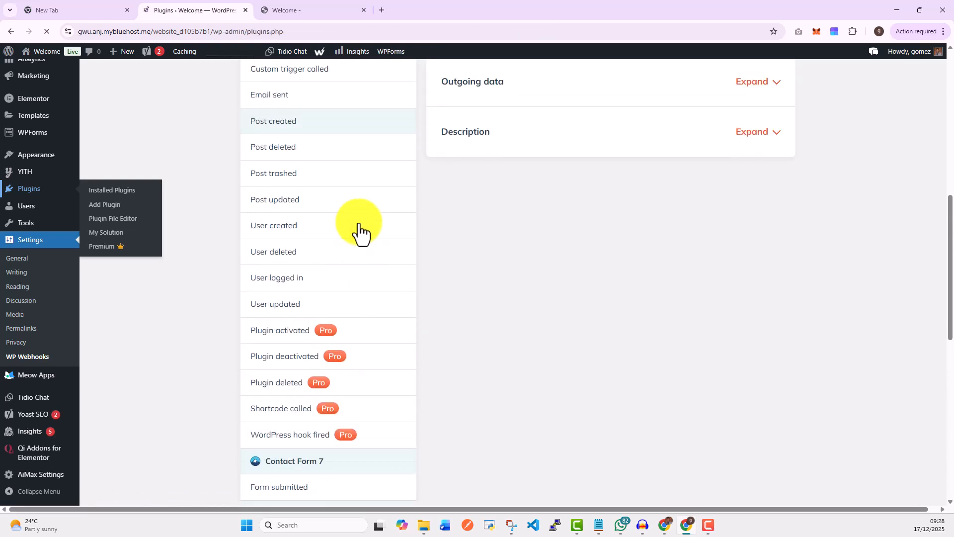
pyautogui.scroll(5, 360, 233)
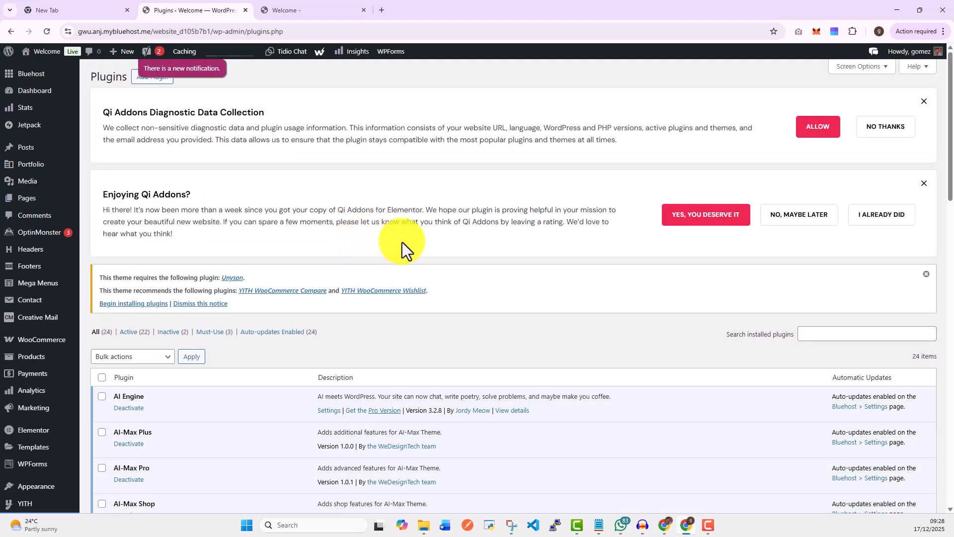
# - Find the WP Webhooks plugin in the list of installed plugins
pyautogui.scroll(-6, 403, 242)
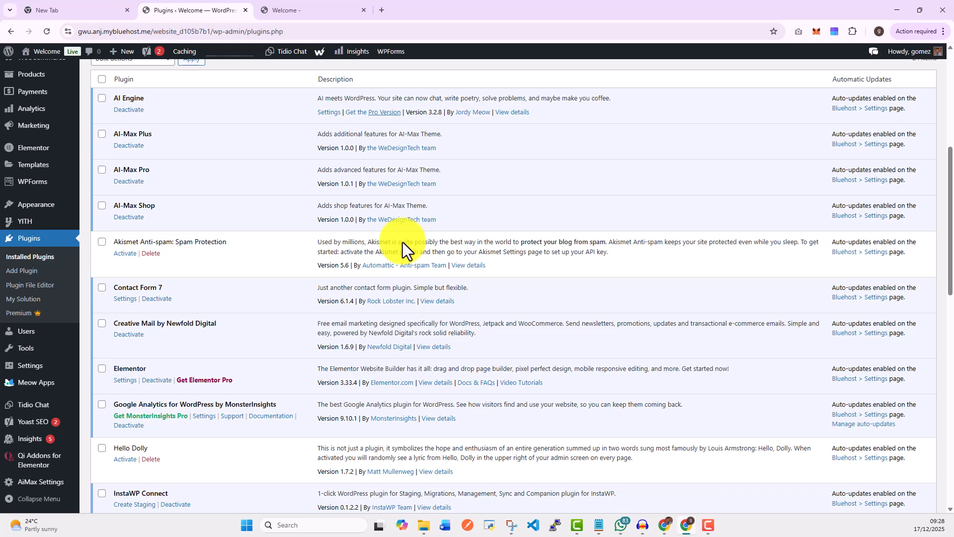
pyautogui.scroll(-9, 403, 243)
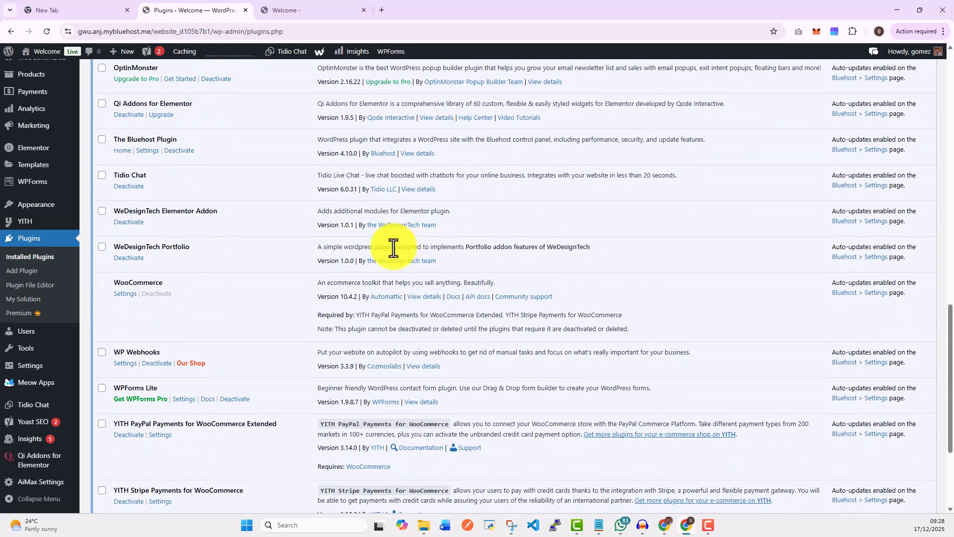
pyautogui.scroll(-2, 394, 247)
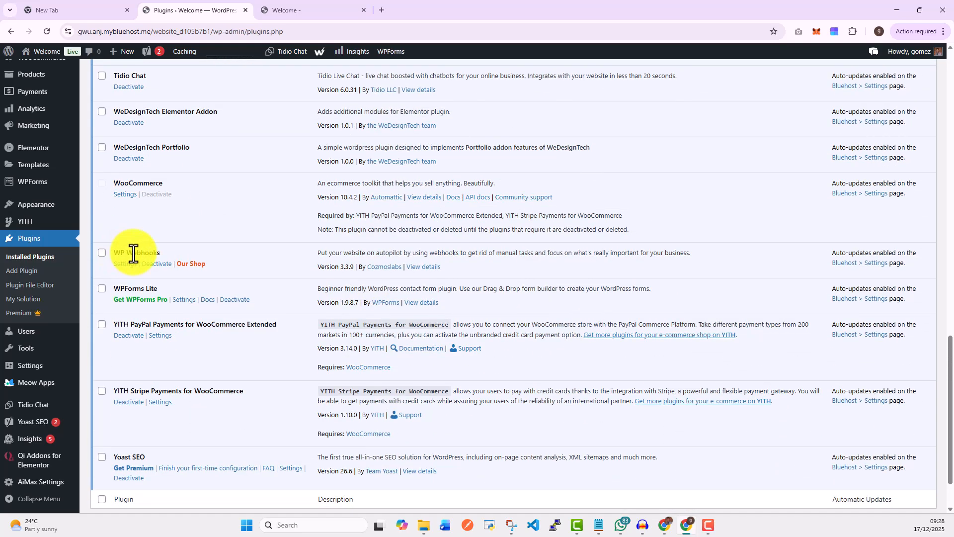
pyautogui.scroll(-1, 134, 253)
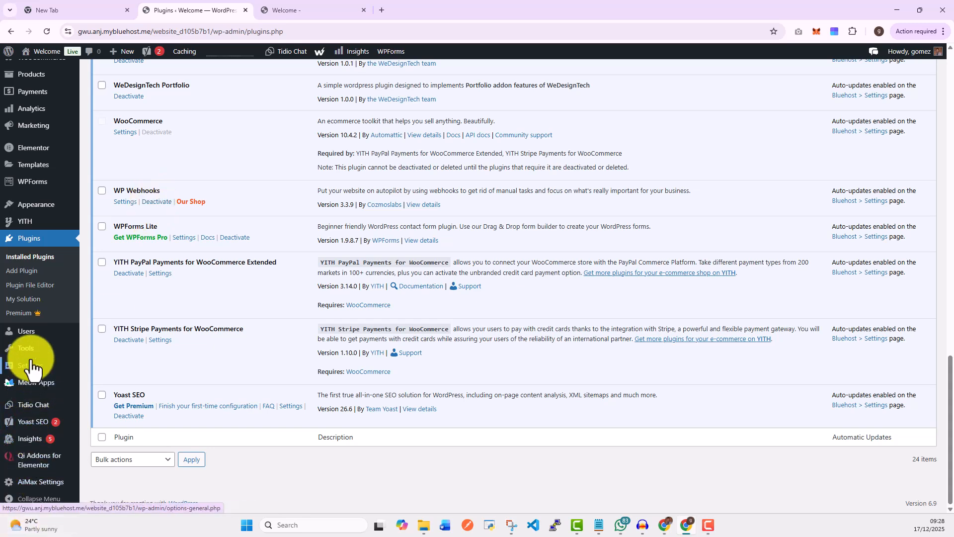
# - Open the WP Webhooks settings page and go to its Send Data section
pyautogui.moveTo(30, 378)
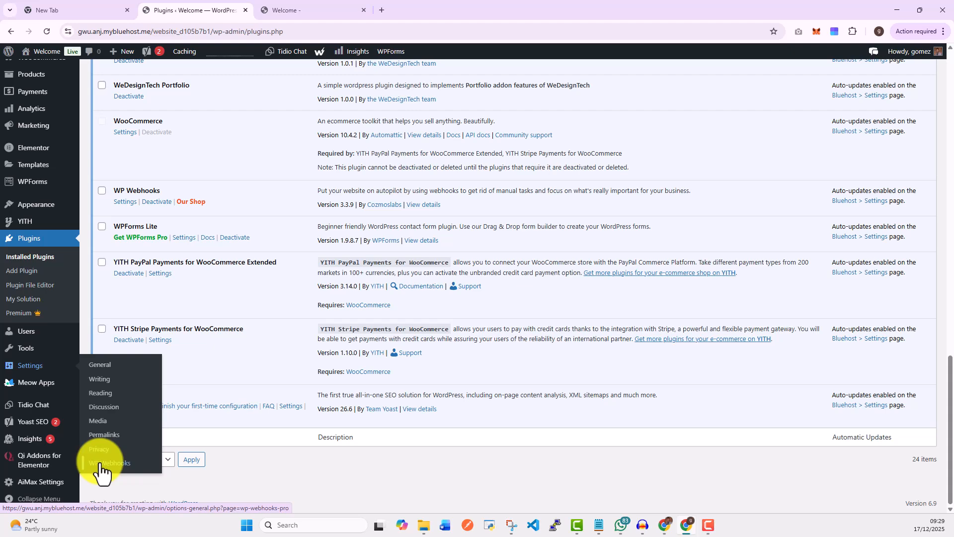
pyautogui.click(100, 464)
pyautogui.scroll(-6, 419, 375)
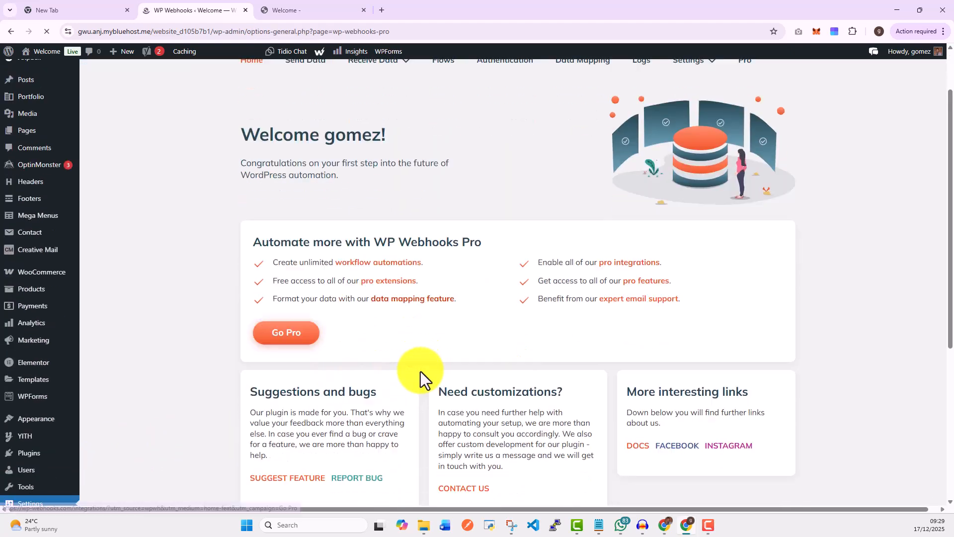
pyautogui.scroll(5, 419, 373)
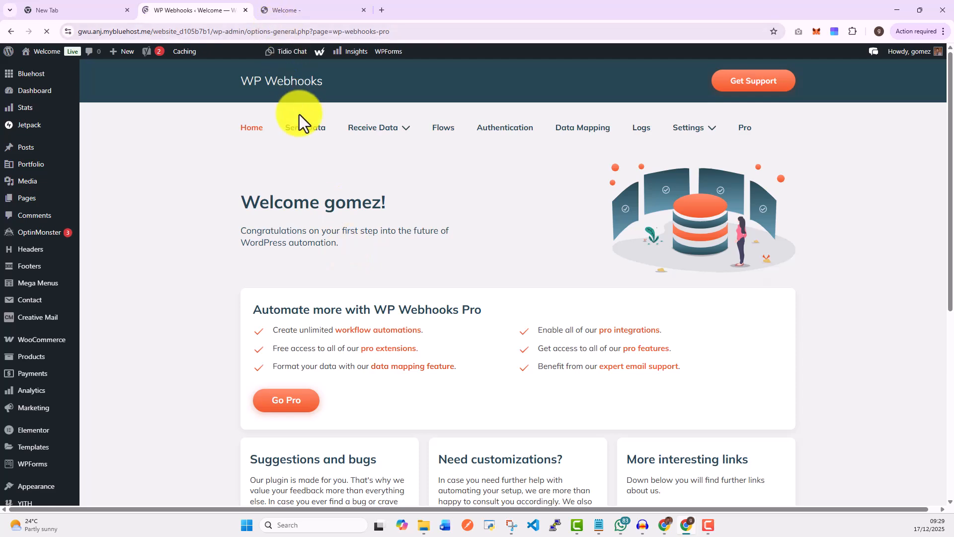
pyautogui.click(300, 131)
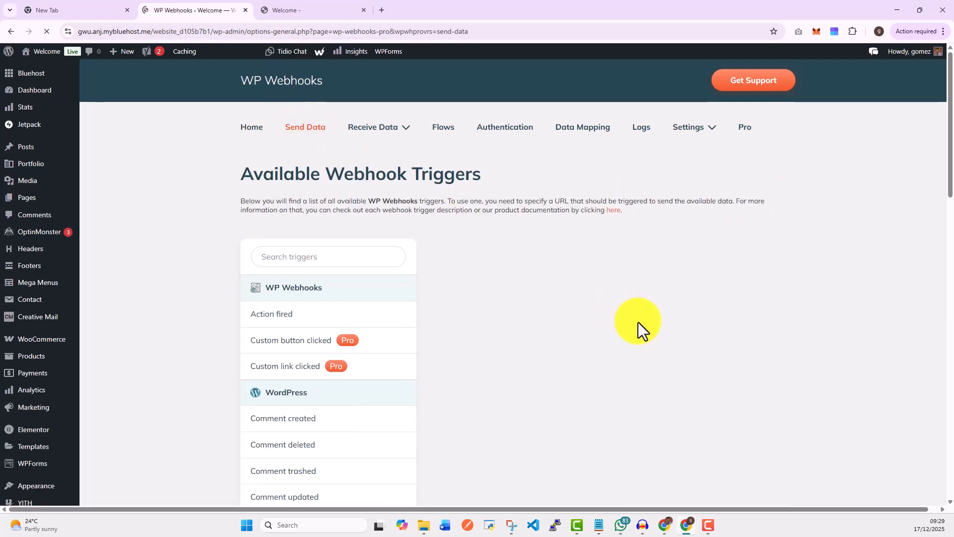
# - Select the WordPress Post created trigger and review the webhook URLs configured for it
pyautogui.scroll(-6, 638, 322)
pyautogui.scroll(3, 638, 322)
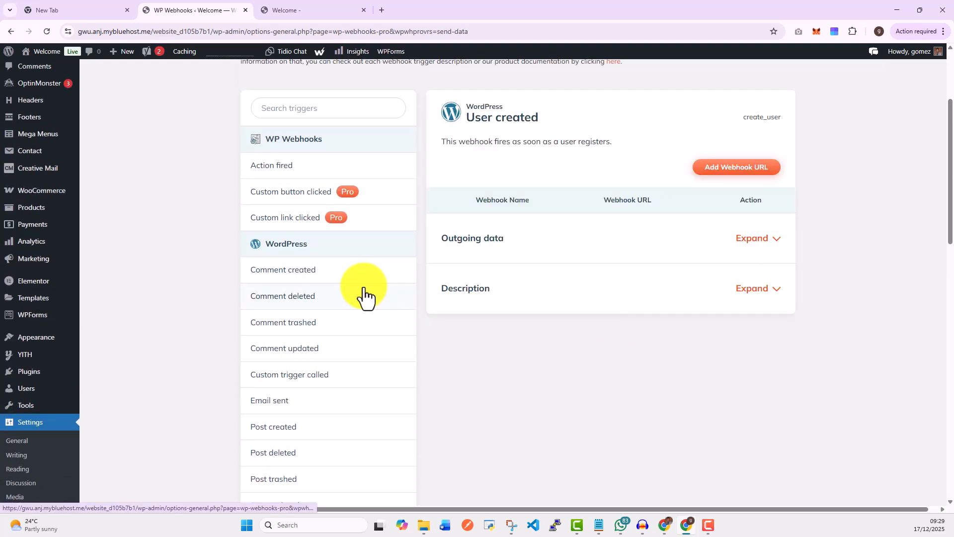
pyautogui.scroll(-2, 364, 296)
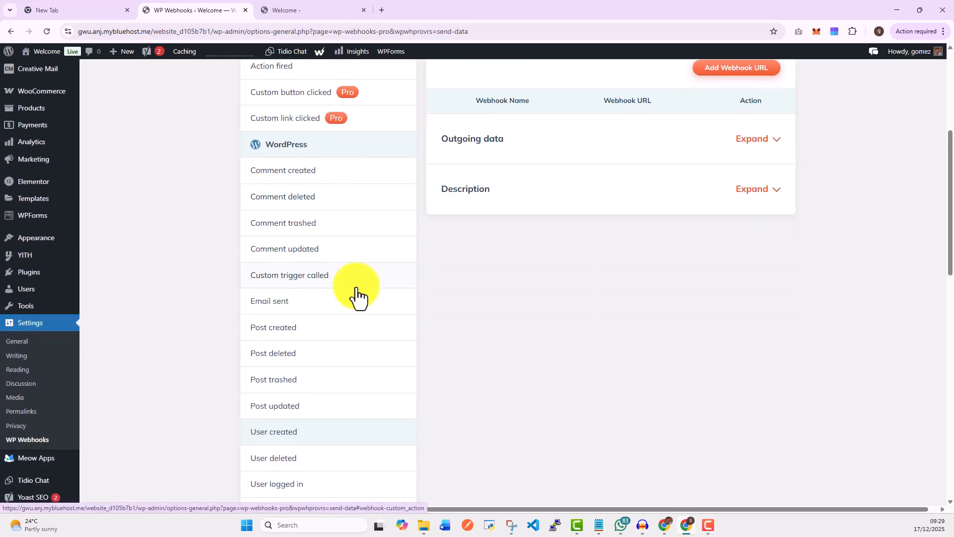
pyautogui.click(286, 338)
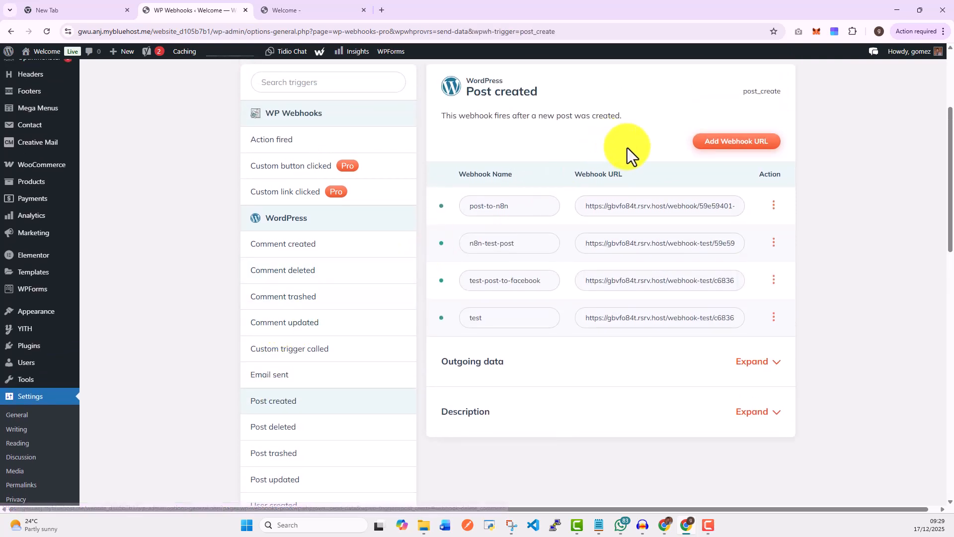
pyautogui.scroll(3, 636, 164)
pyautogui.scroll(-3, 581, 361)
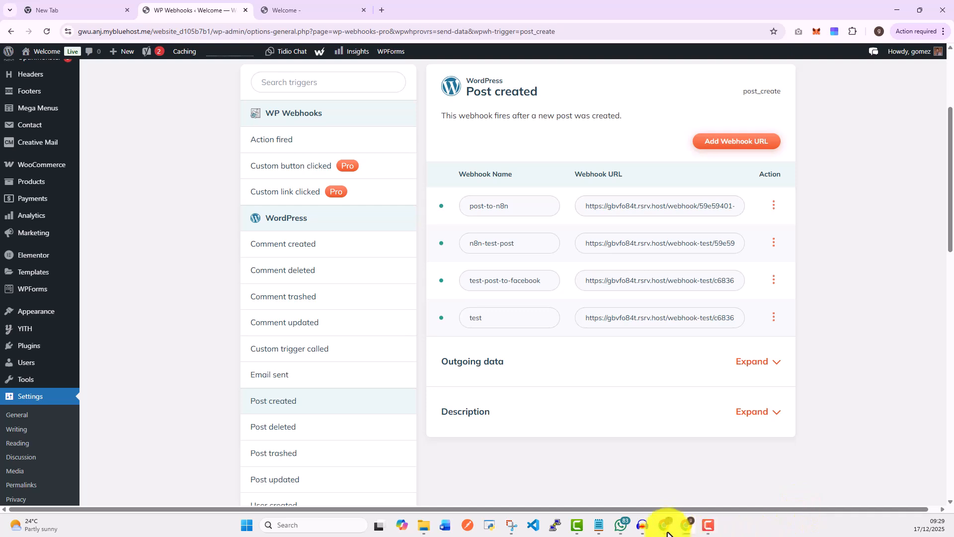
# - Switch back to the n8n workflow, compare the Webhook node's production and test URLs, and return to the canvas
pyautogui.moveTo(665, 523)
pyautogui.click(706, 471)
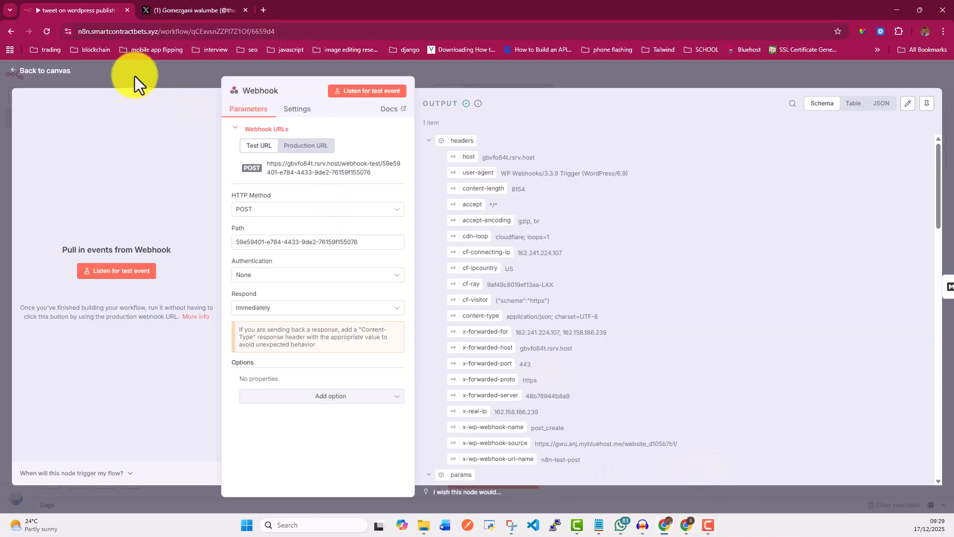
pyautogui.click(298, 152)
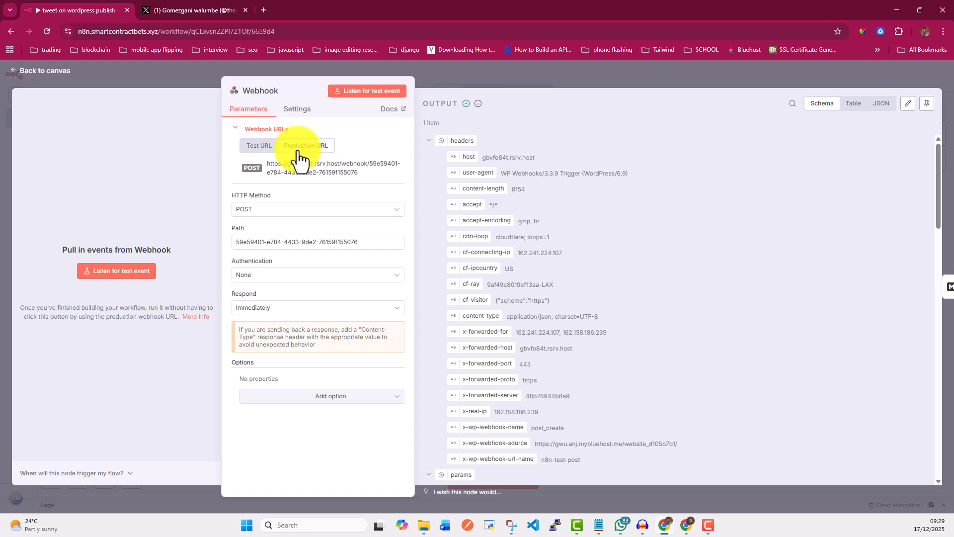
pyautogui.click(254, 149)
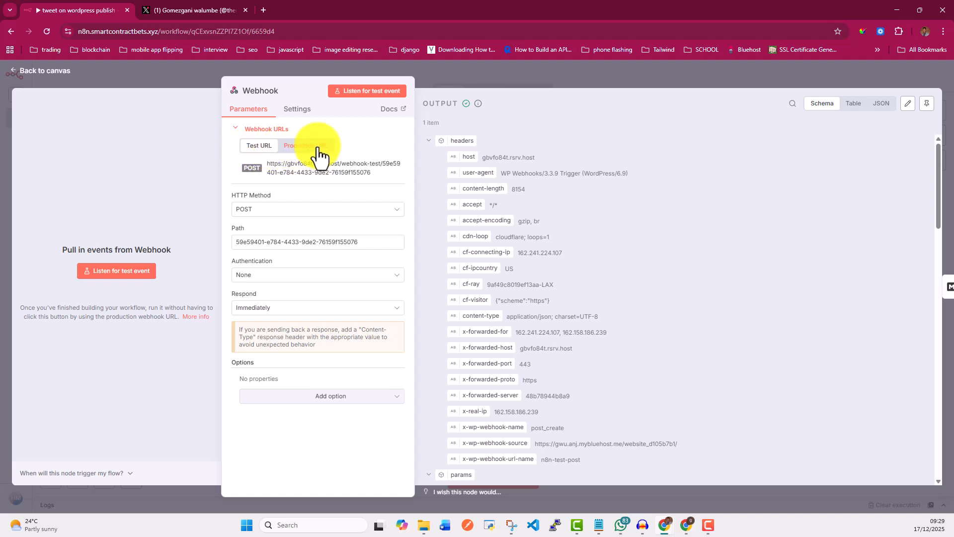
pyautogui.click(44, 75)
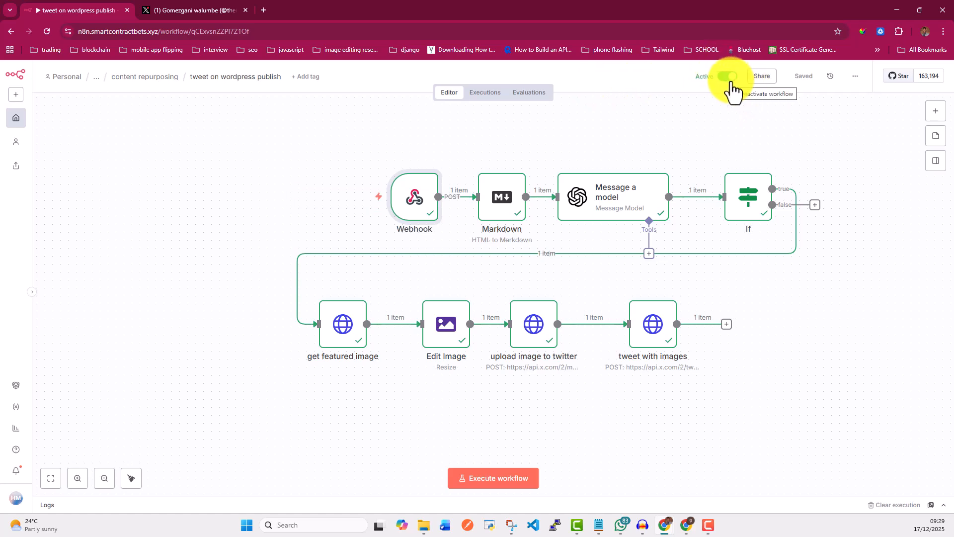
# - Reopen the Webhook node and copy its test URL
pyautogui.doubleClick(420, 205)
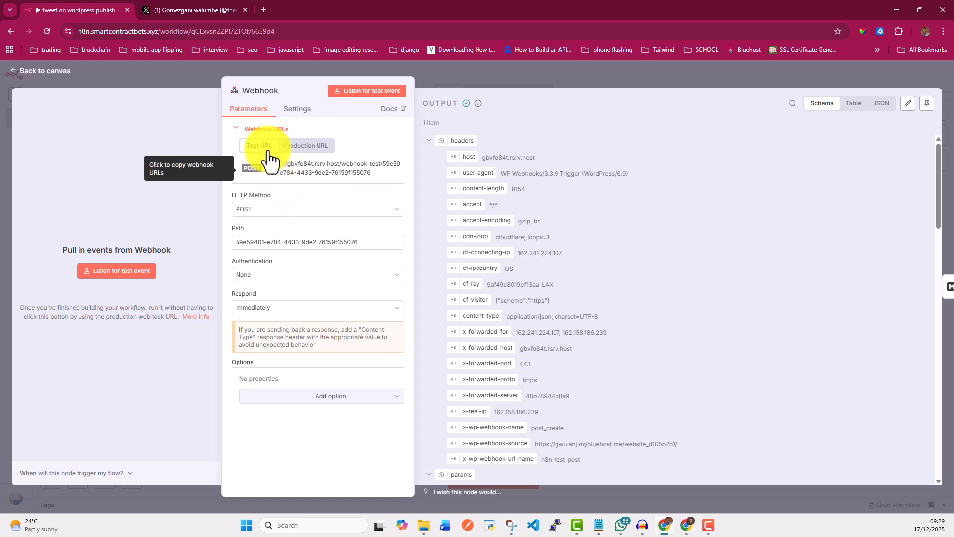
pyautogui.click(302, 175)
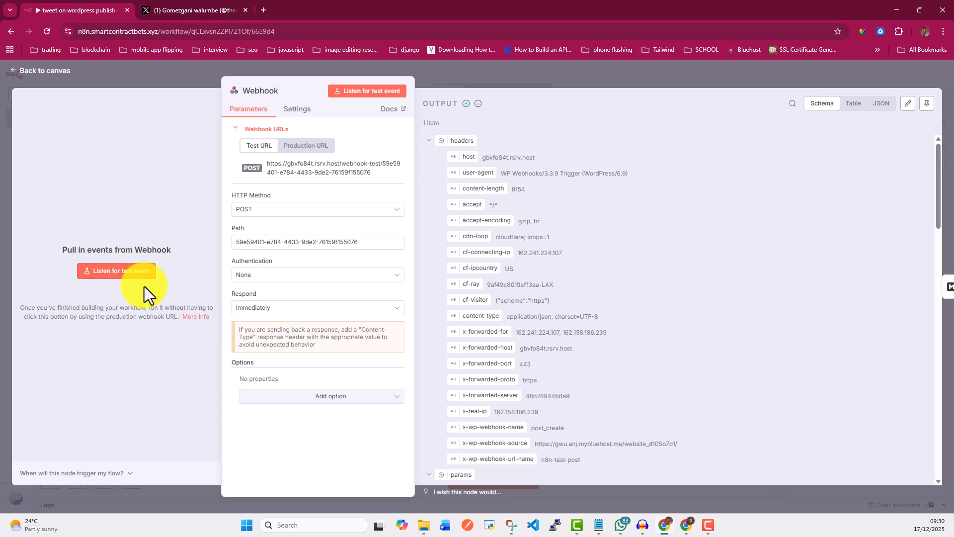
pyautogui.click(144, 273)
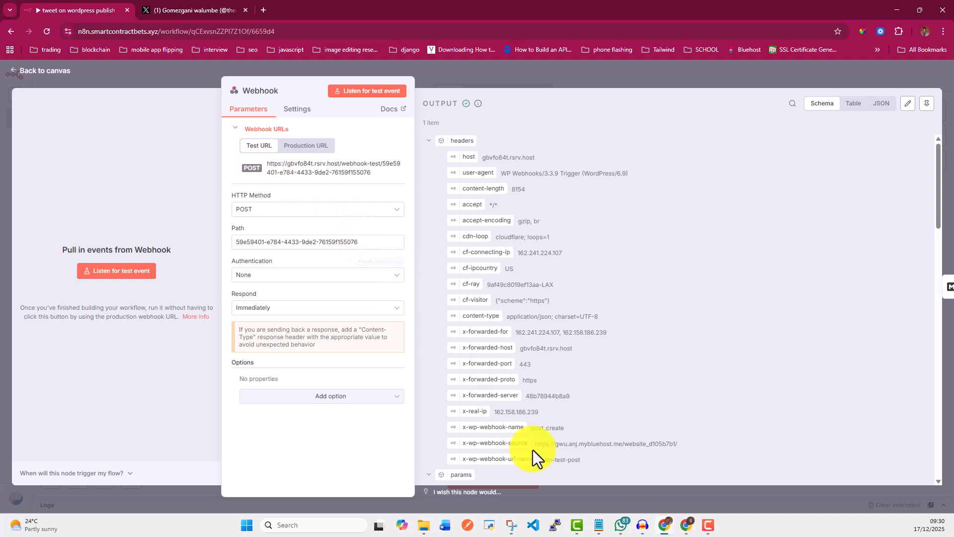
# - Add a webhook named test12 to the Post created trigger in WP Webhooks, using the copied n8n test URL
pyautogui.click(686, 525)
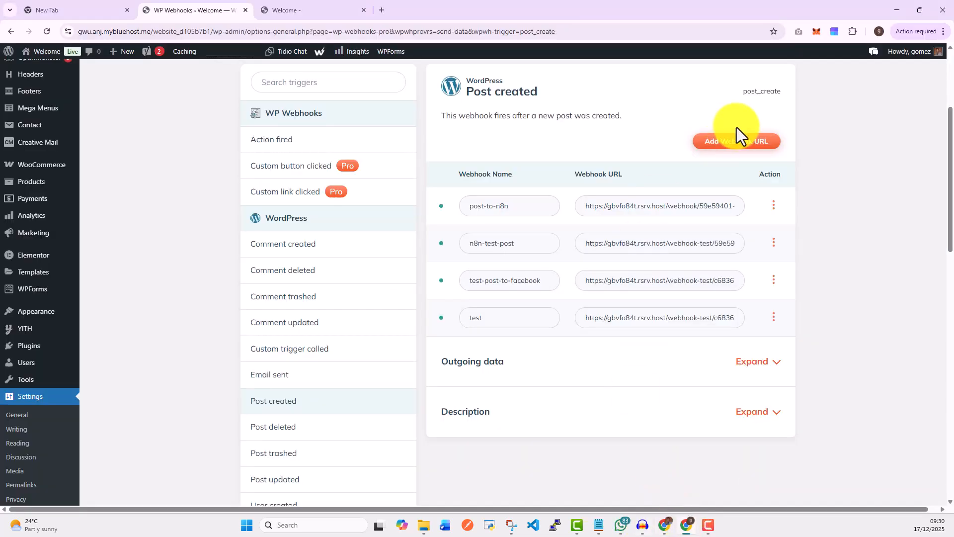
pyautogui.click(733, 144)
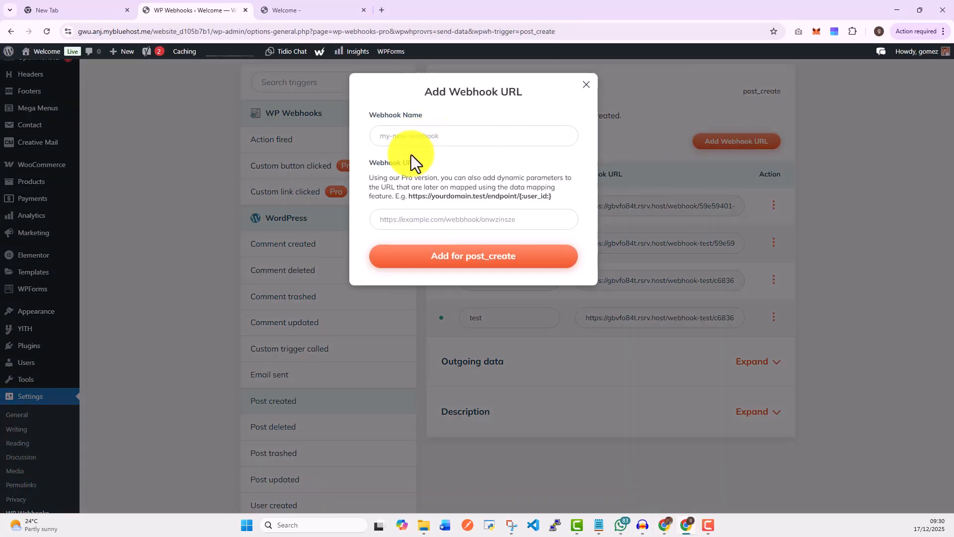
pyautogui.click(401, 218)
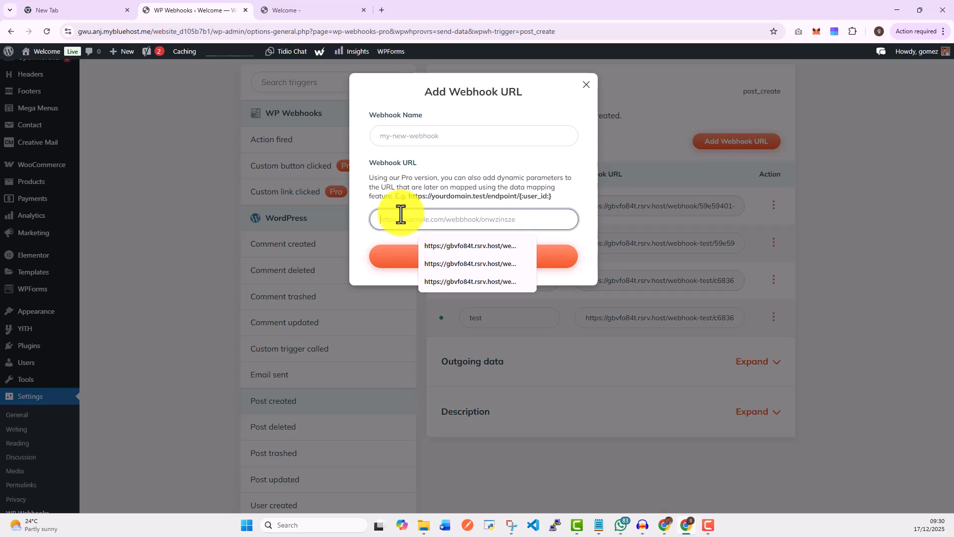
pyautogui.hotkey('ctrl', 'v')
pyautogui.click(420, 137)
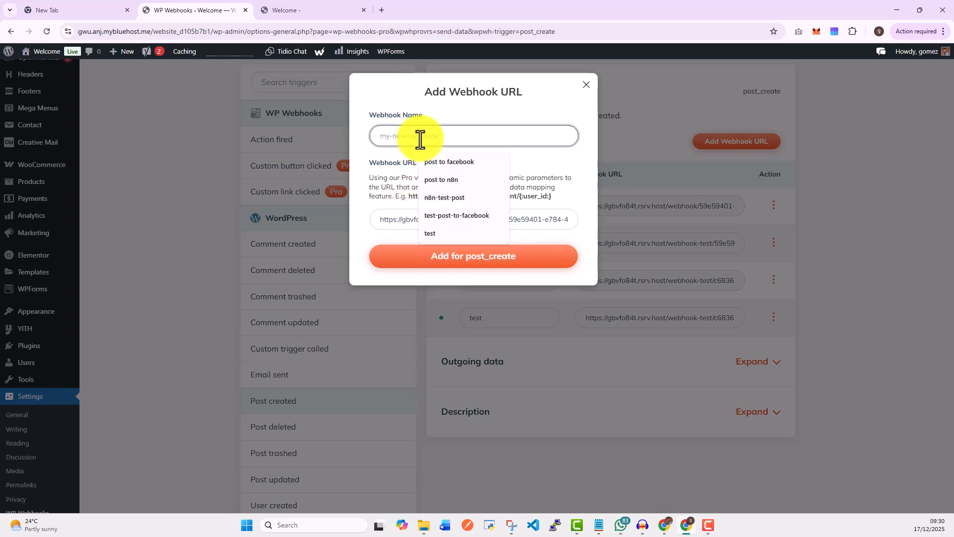
pyautogui.write('tes')
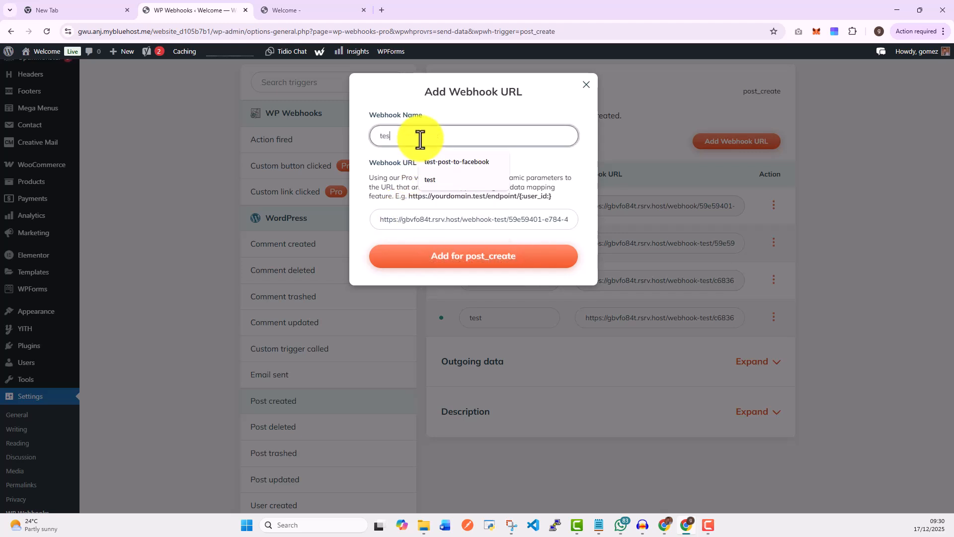
pyautogui.write('t12')
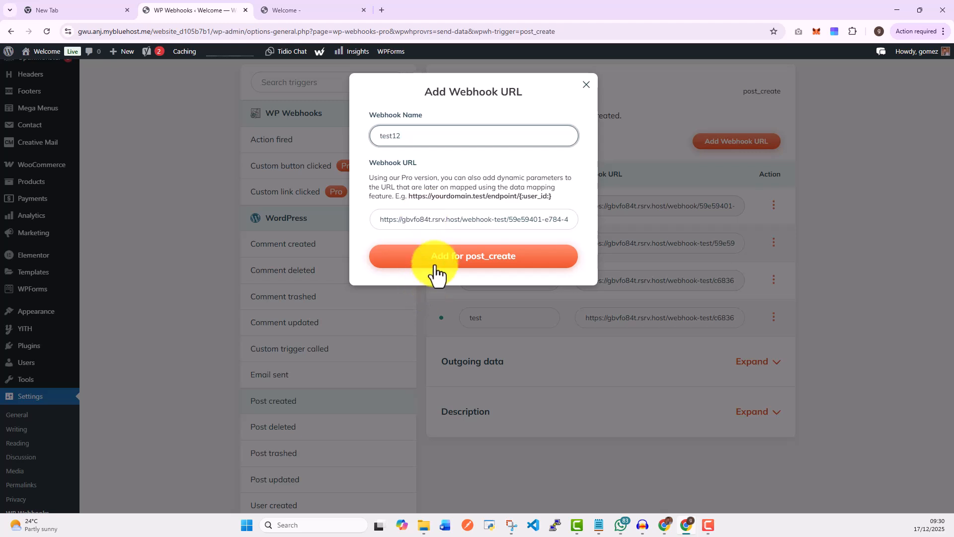
pyautogui.click(435, 268)
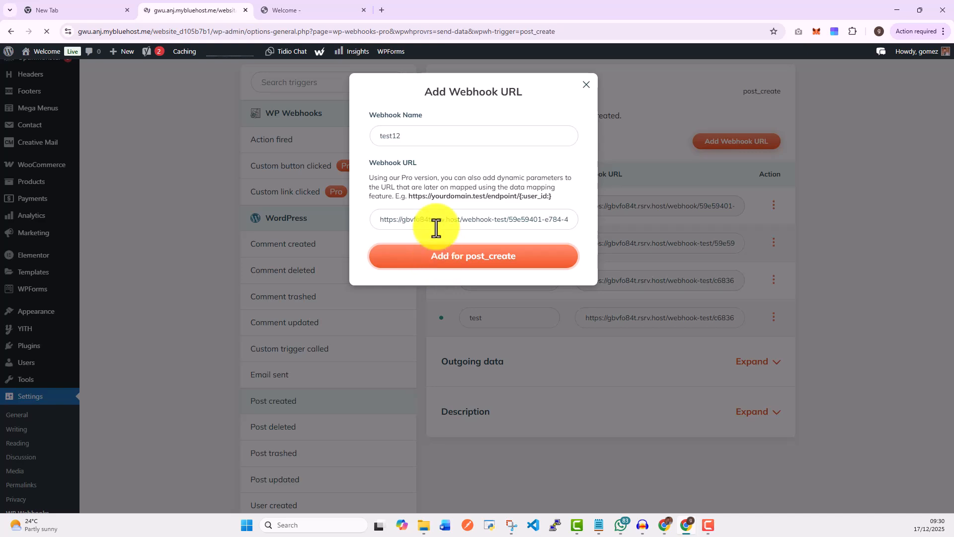
# - Open the action settings of the test12 webhook under the Post created trigger
pyautogui.scroll(-4, 486, 263)
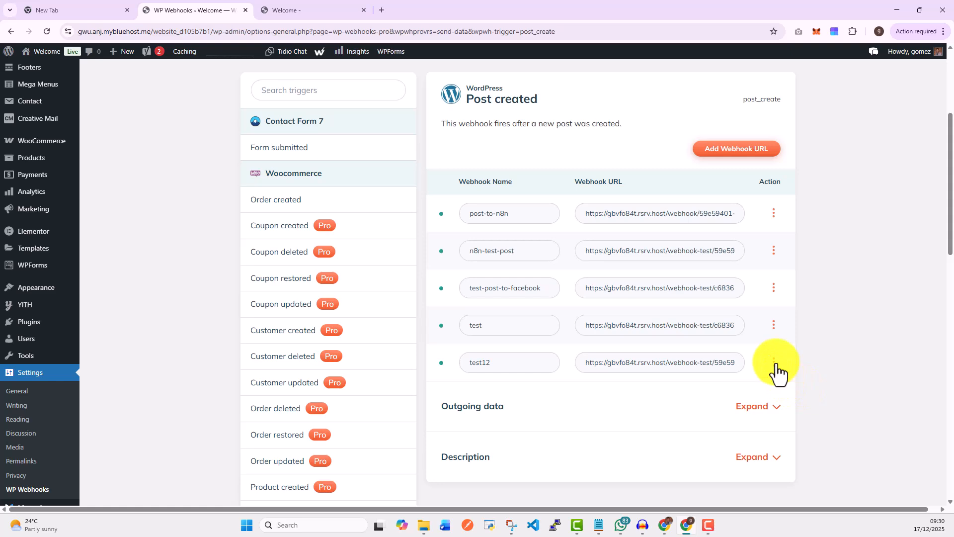
pyautogui.click(773, 366)
pyautogui.click(805, 435)
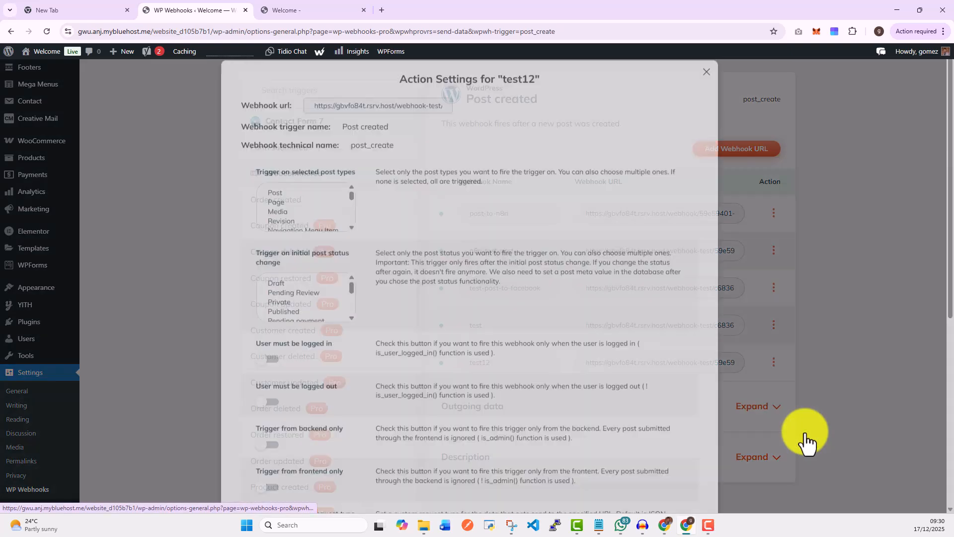
# - Set the test12 webhook to trigger only for the Post type when the initial post status is Published
pyautogui.click(281, 206)
pyautogui.scroll(-1, 396, 251)
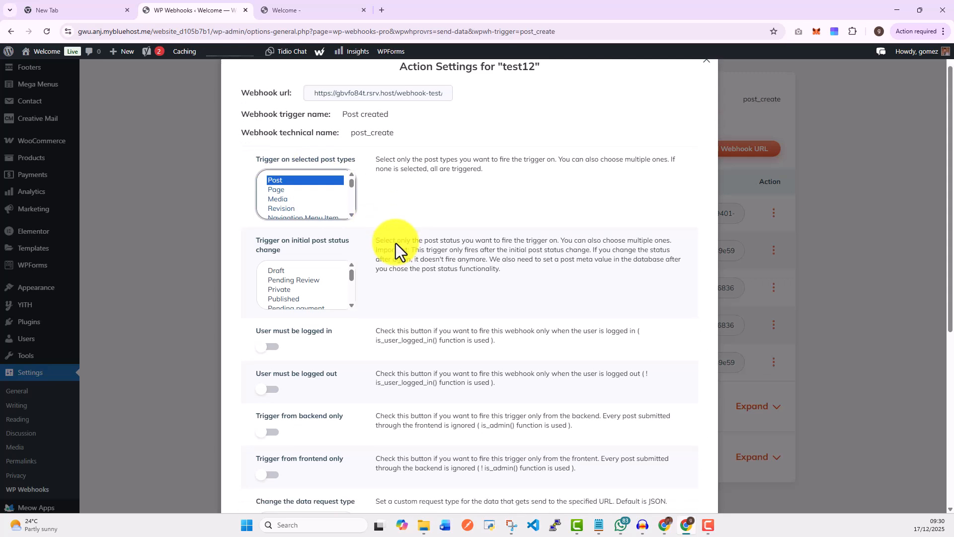
pyautogui.scroll(-1, 392, 247)
pyautogui.scroll(-3, 308, 224)
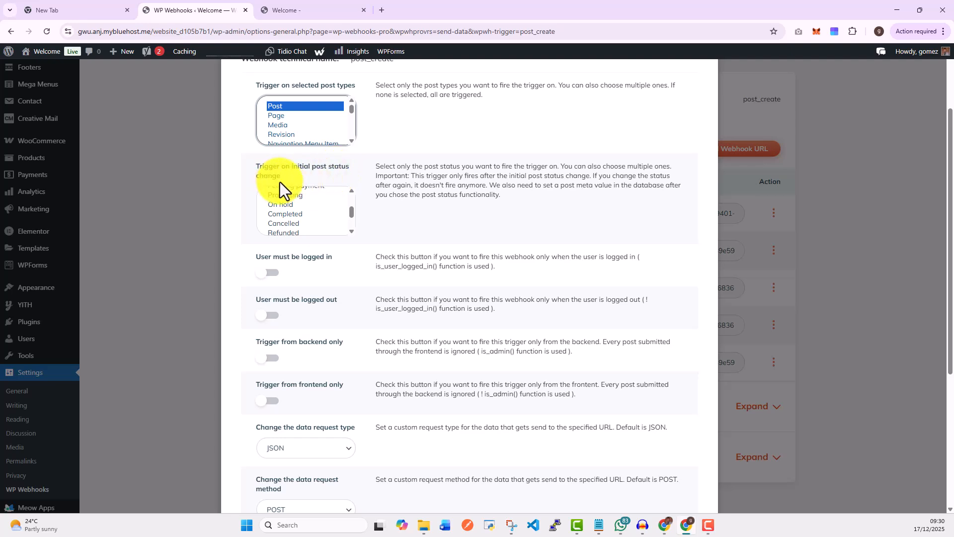
pyautogui.scroll(3, 298, 223)
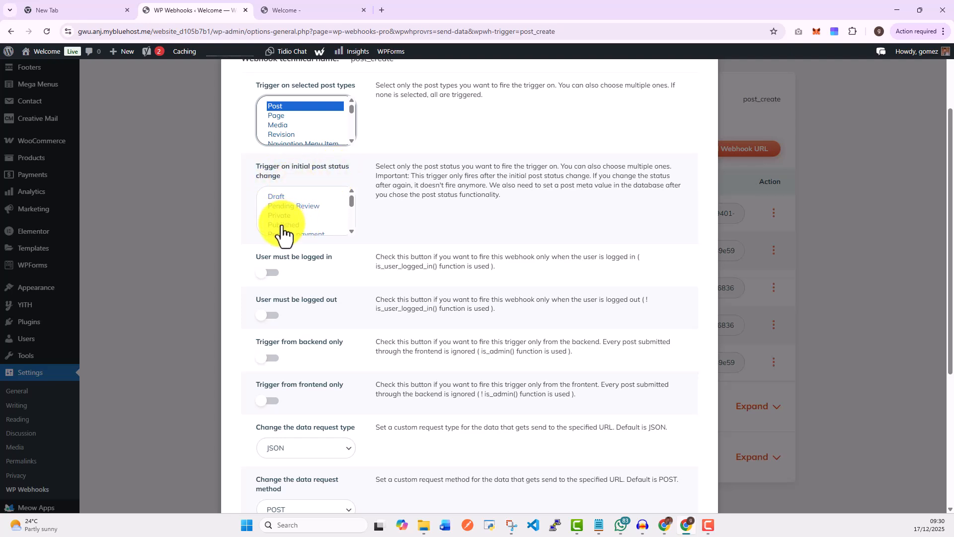
pyautogui.click(281, 224)
# - Save the test12 webhook's action settings and close them
pyautogui.scroll(-3, 420, 300)
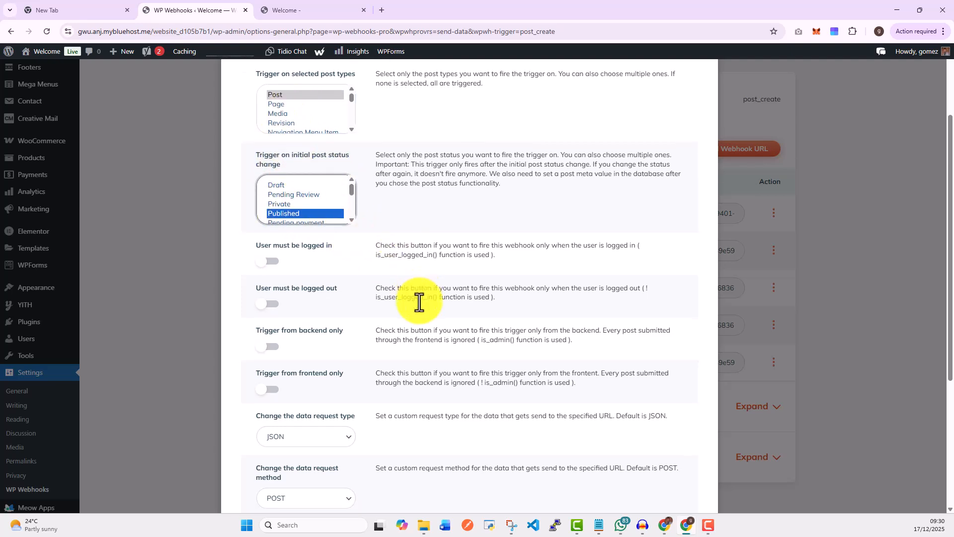
pyautogui.scroll(-2, 419, 304)
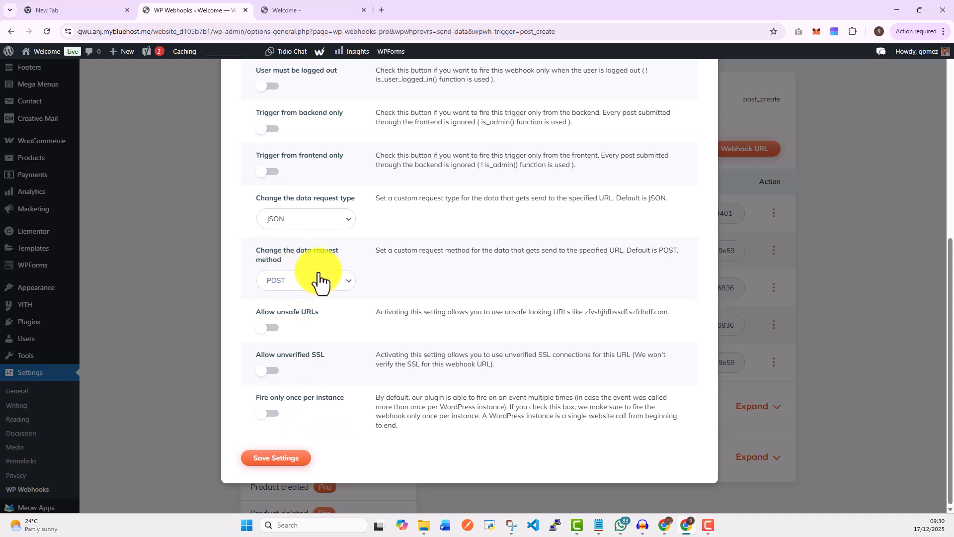
pyautogui.click(297, 461)
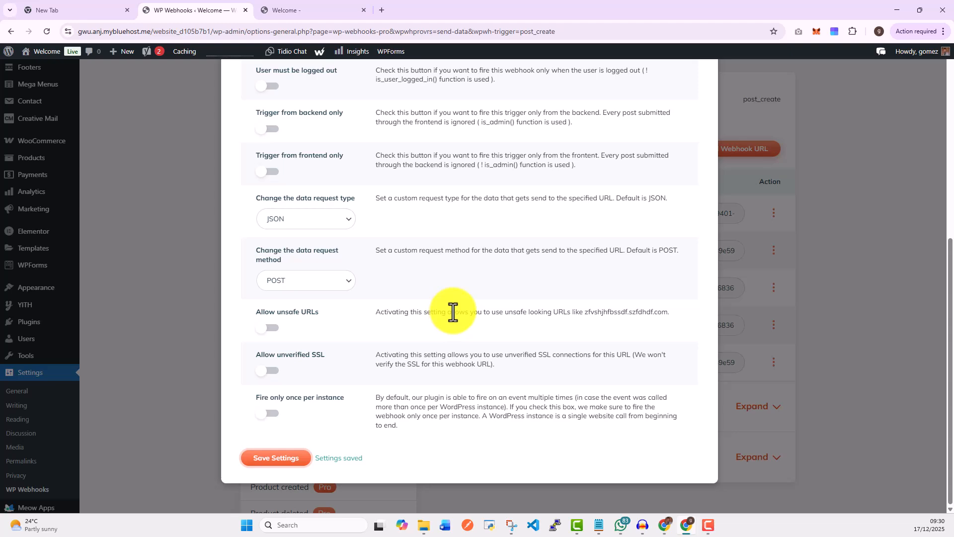
pyautogui.scroll(7, 704, 165)
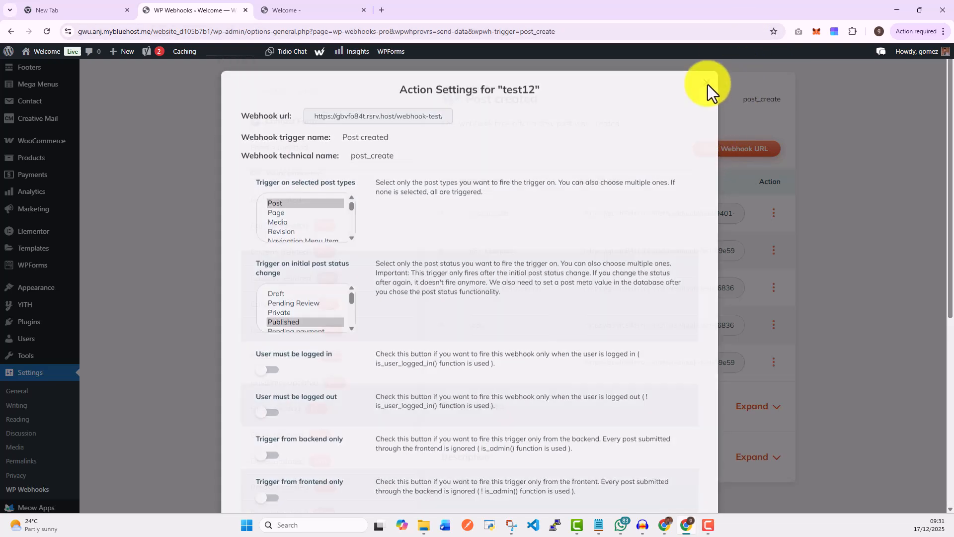
pyautogui.click(706, 85)
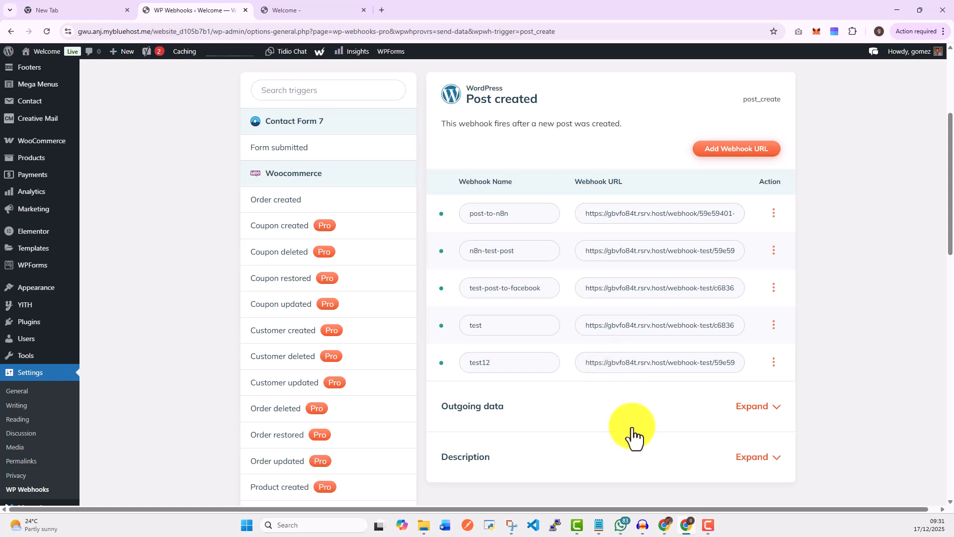
# - Switch back to the n8n workflow, examine the post fields in the Webhook node's output, and return to the canvas
pyautogui.moveTo(665, 523)
pyautogui.click(711, 482)
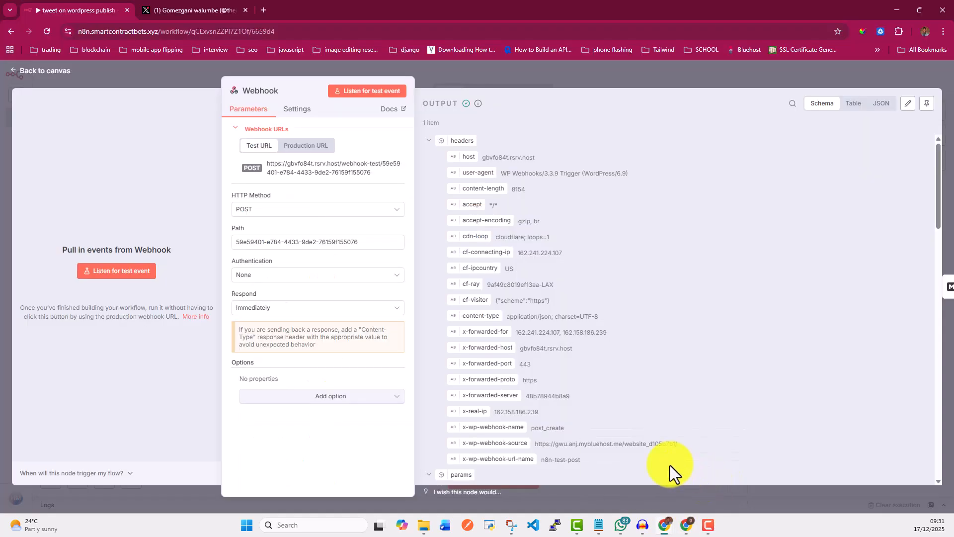
pyautogui.click(51, 69)
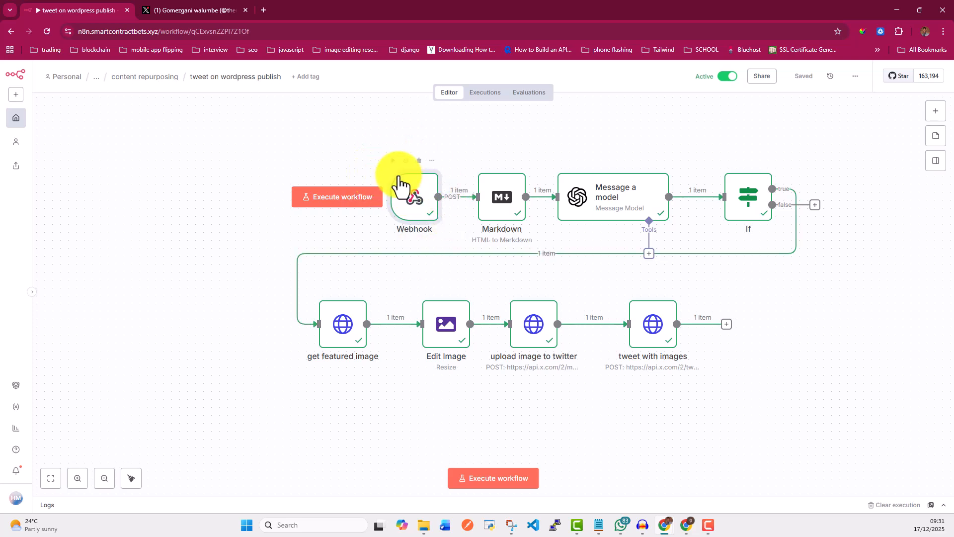
pyautogui.doubleClick(426, 213)
pyautogui.scroll(-5, 632, 306)
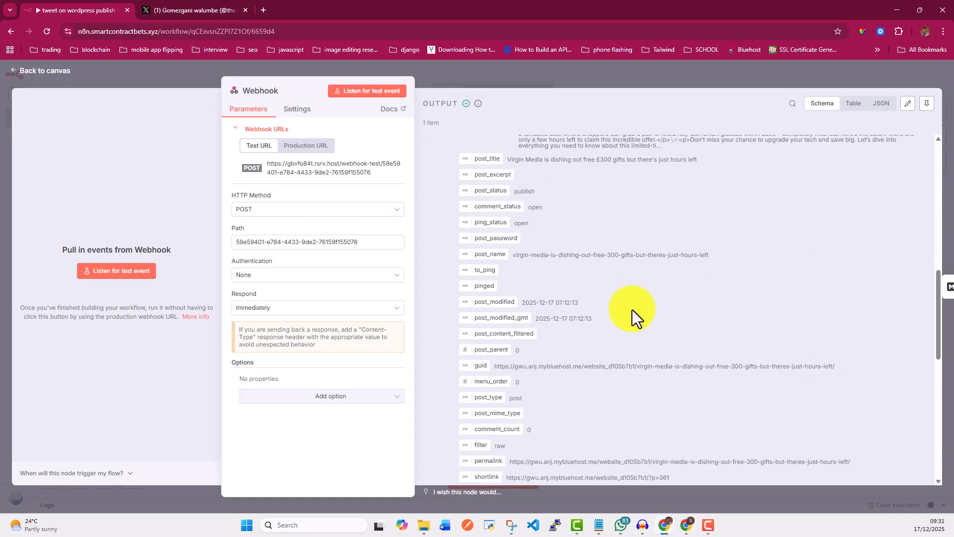
pyautogui.scroll(3, 632, 309)
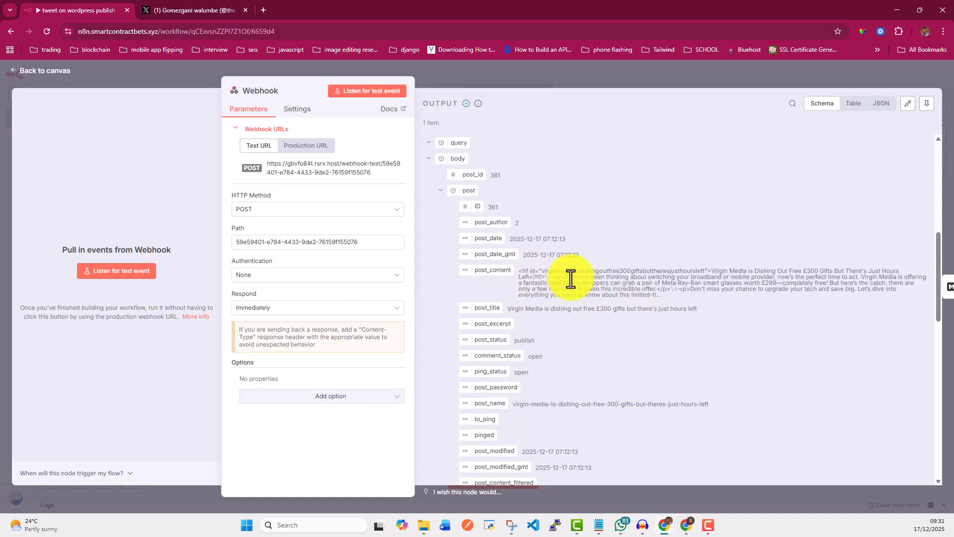
pyautogui.click(17, 72)
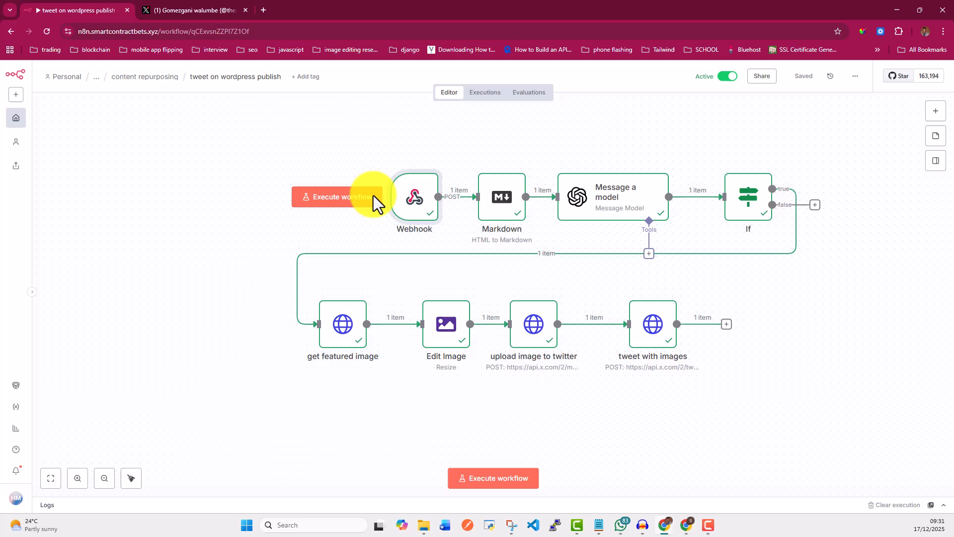
# - Inspect the Markdown node's HTML to Markdown conversion and its output data field, and return to the canvas
pyautogui.doubleClick(500, 195)
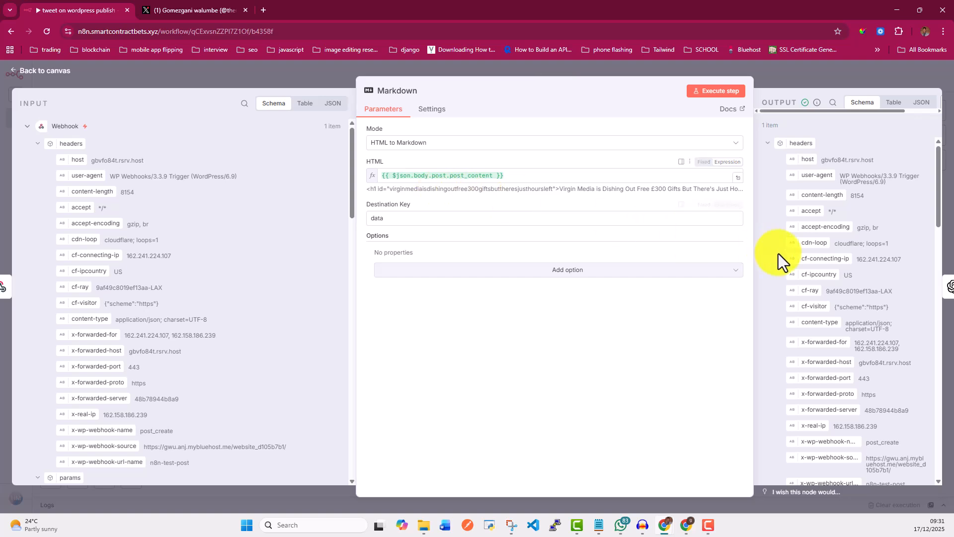
pyautogui.scroll(-10, 822, 278)
pyautogui.scroll(-5, 828, 284)
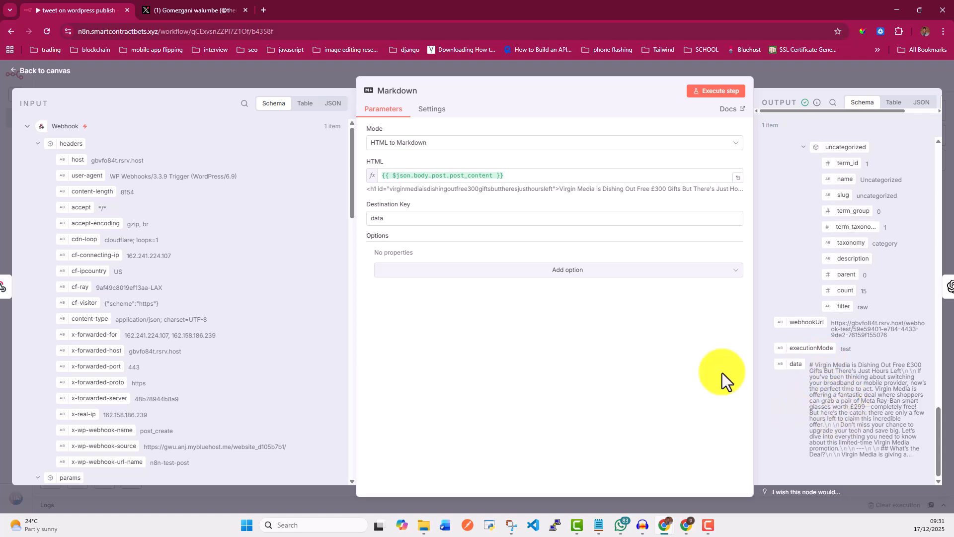
pyautogui.click(56, 74)
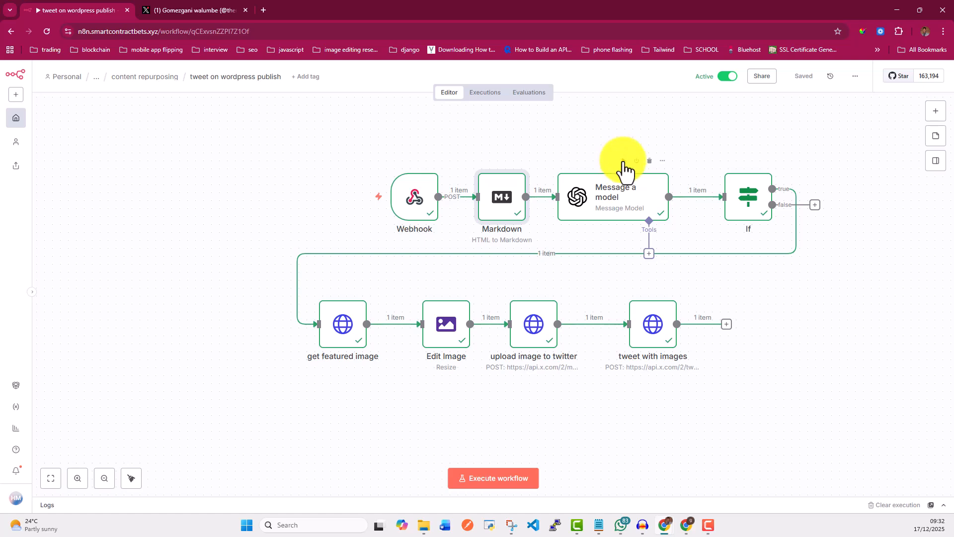
# - Review the Message a model node's full prompt, including its character limit, and its output content, and return to the canvas
pyautogui.doubleClick(618, 208)
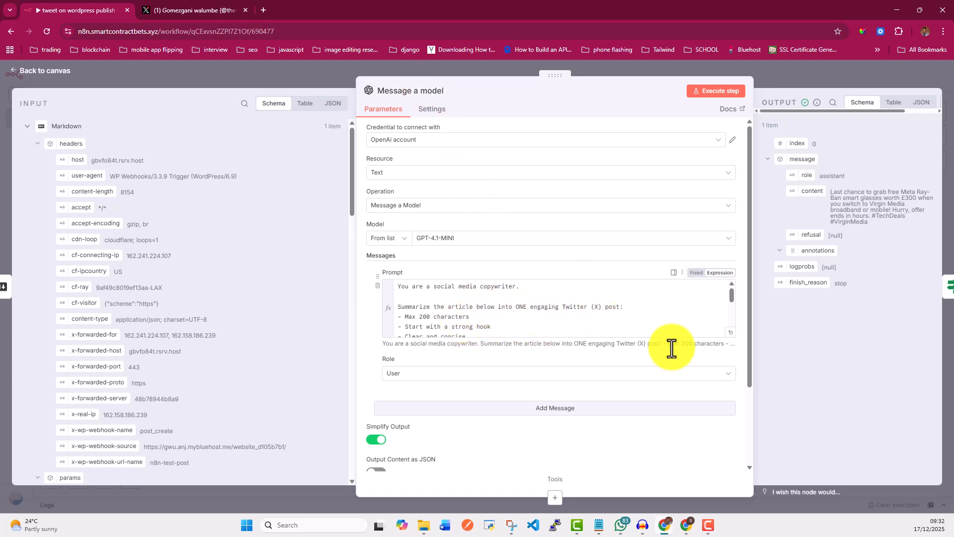
pyautogui.click(731, 336)
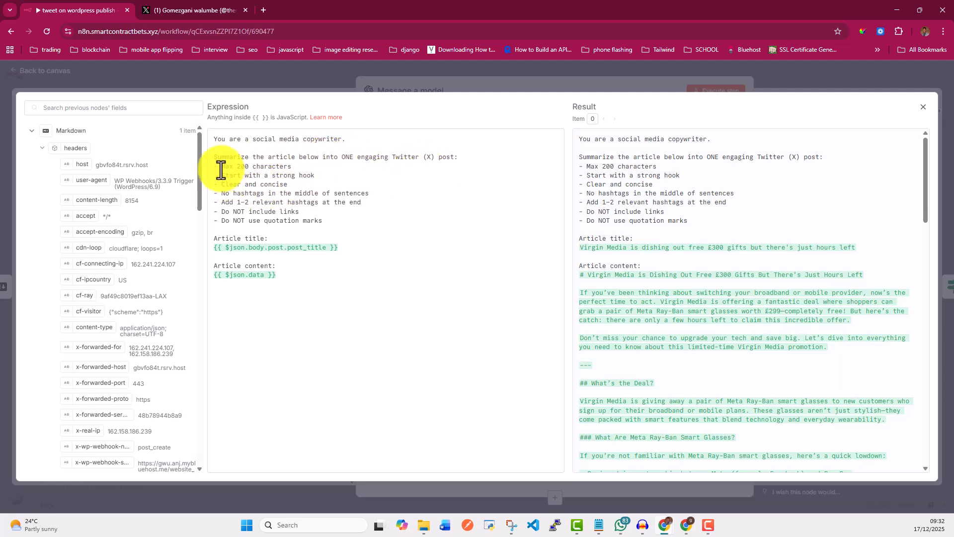
pyautogui.moveTo(221, 171); pyautogui.dragTo(300, 170)
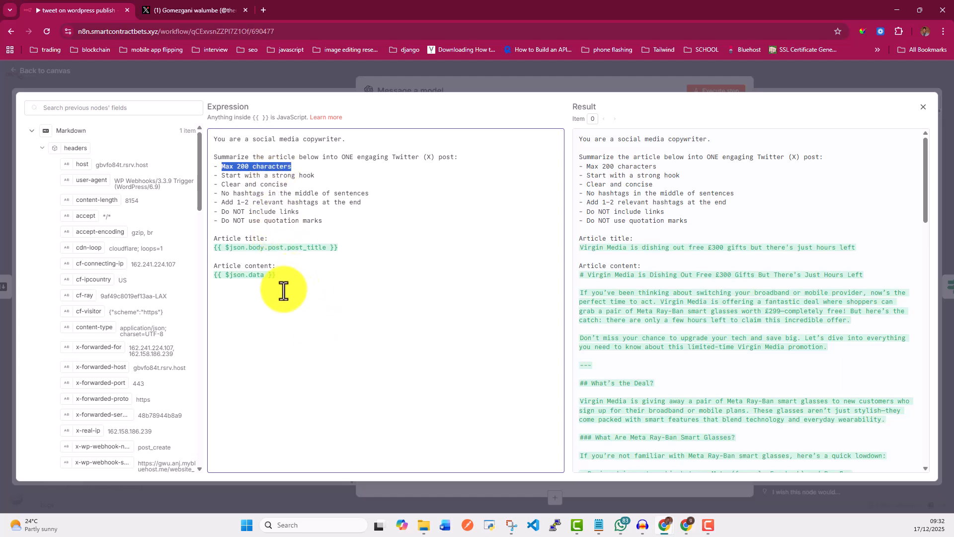
pyautogui.click(43, 72)
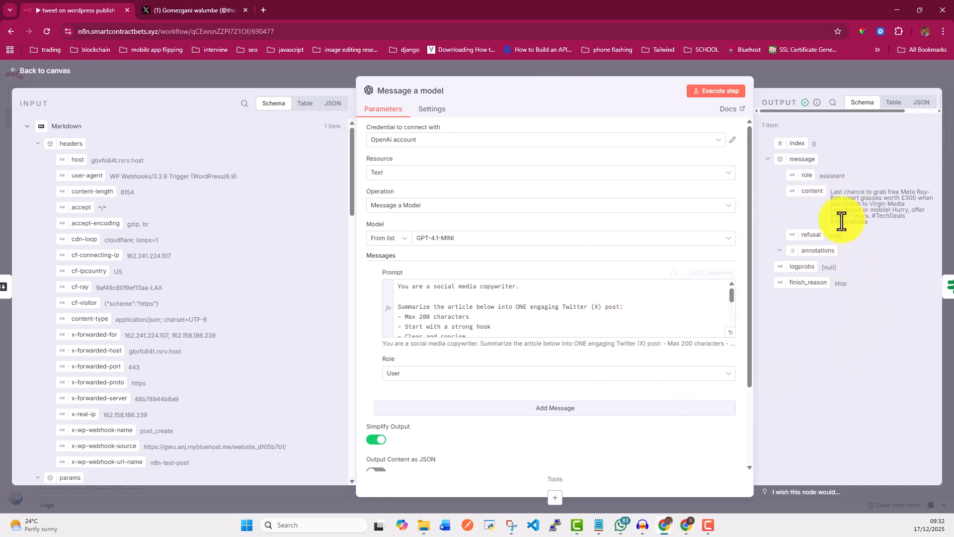
pyautogui.moveTo(830, 192); pyautogui.dragTo(879, 227)
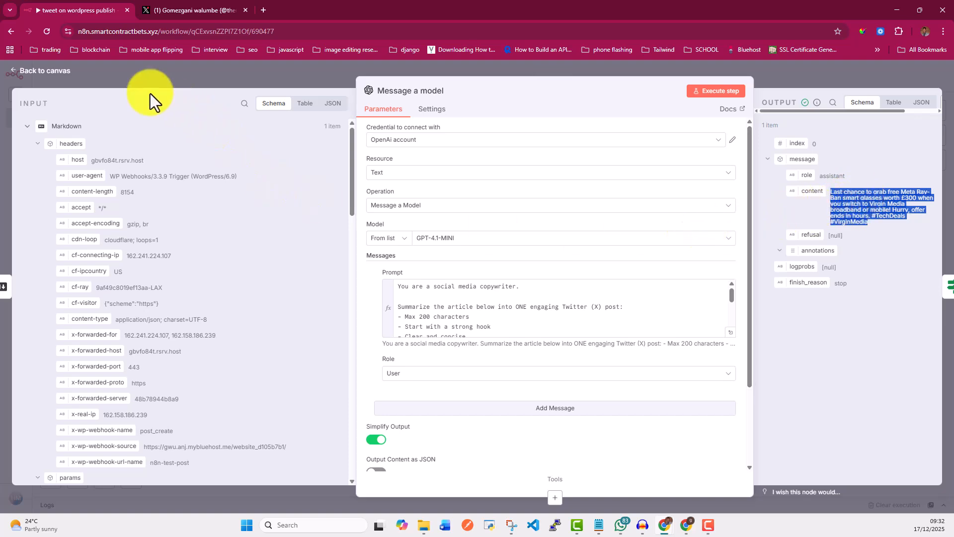
pyautogui.click(46, 69)
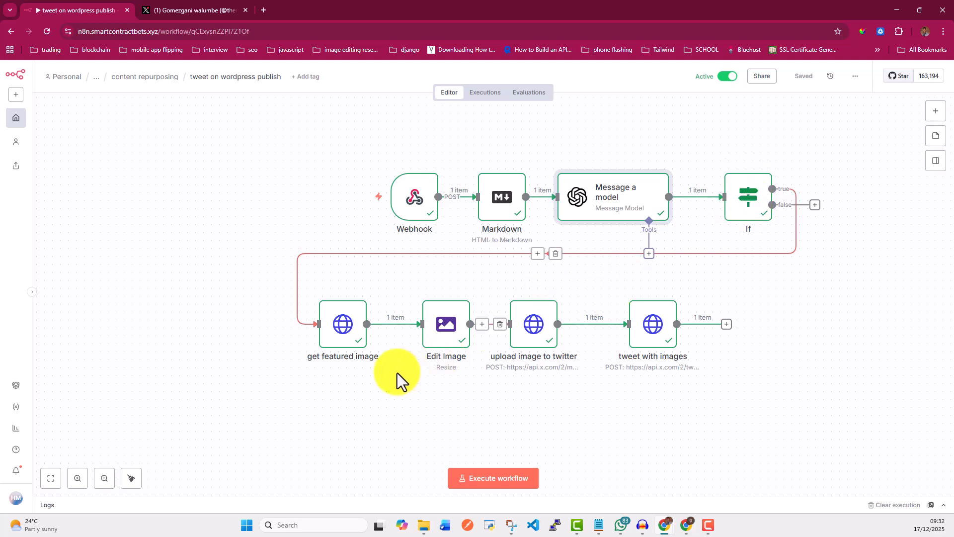
# - Check the get featured image node's URL expression and locate the matching post_thumbnail link in the Webhook node's output
pyautogui.doubleClick(350, 329)
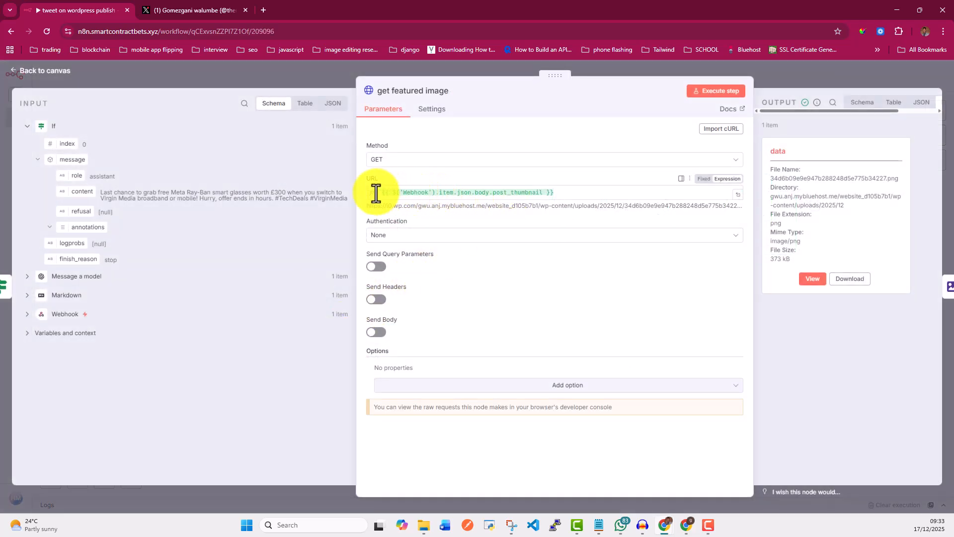
pyautogui.click(17, 71)
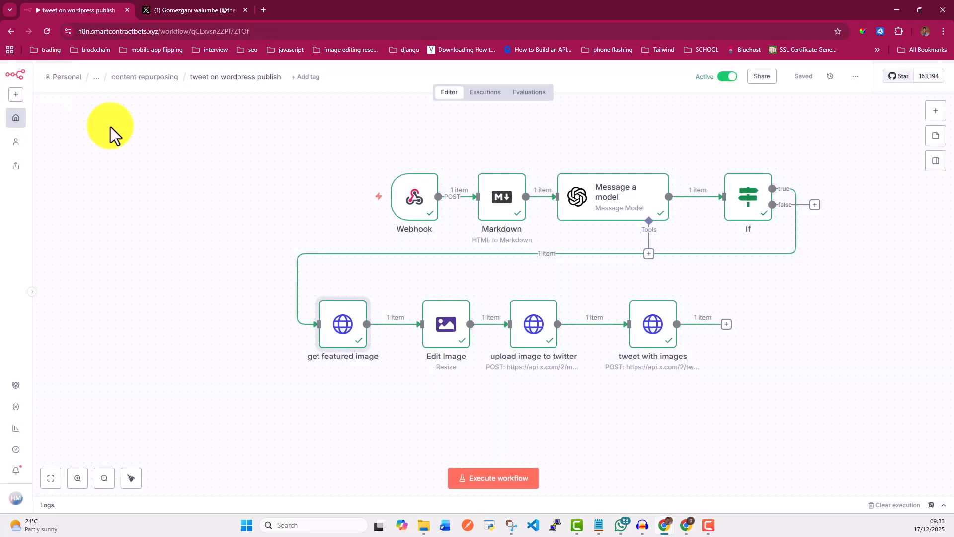
pyautogui.doubleClick(419, 204)
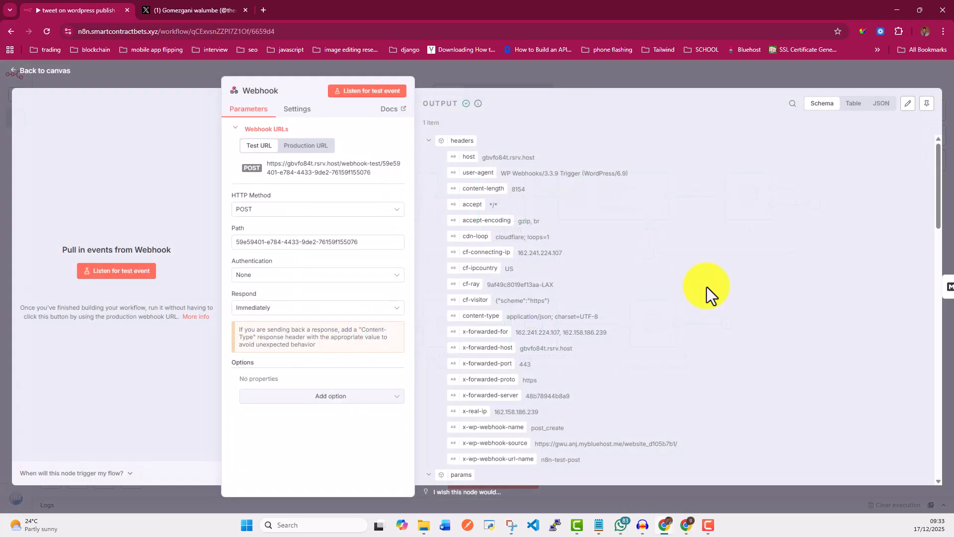
pyautogui.scroll(-10, 664, 350)
pyautogui.scroll(-7, 664, 351)
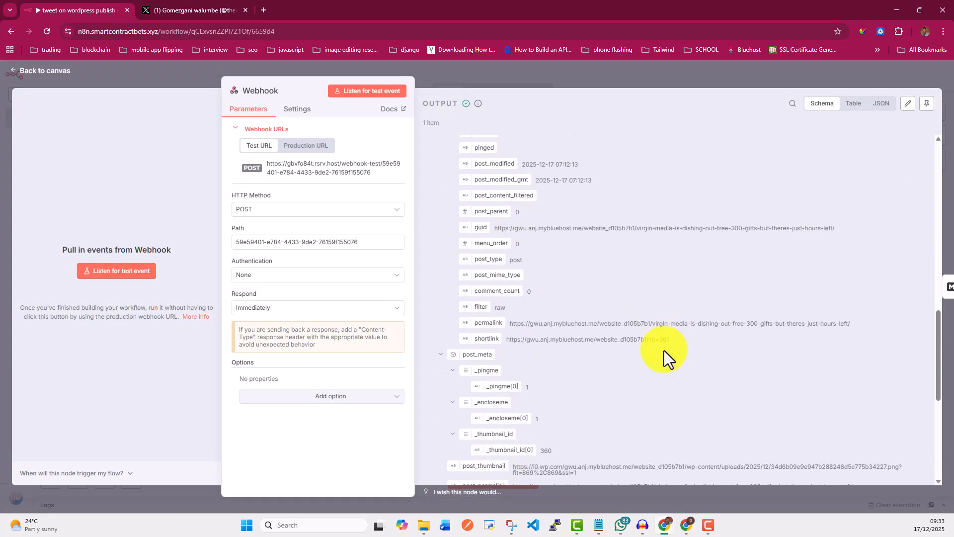
pyautogui.scroll(-5, 569, 263)
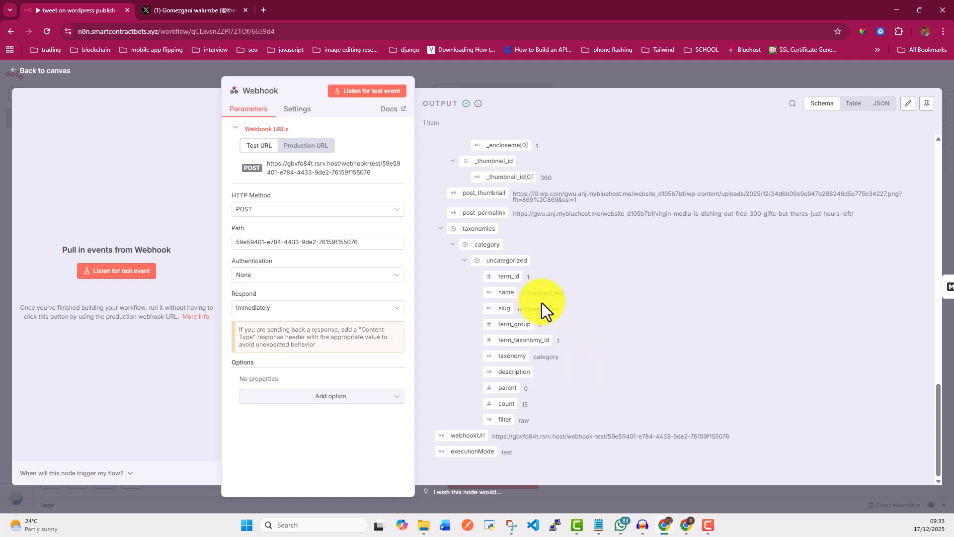
pyautogui.tripleClick(556, 198)
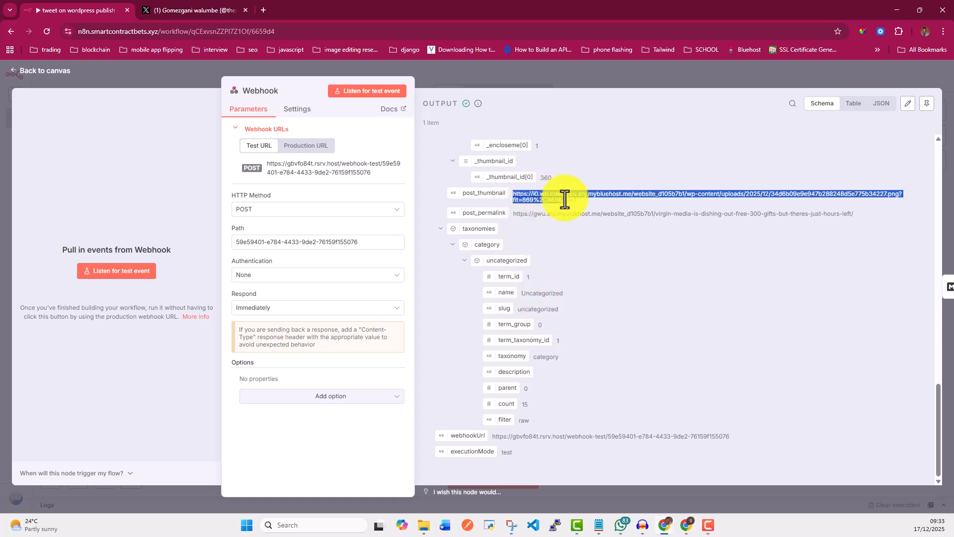
pyautogui.click(19, 72)
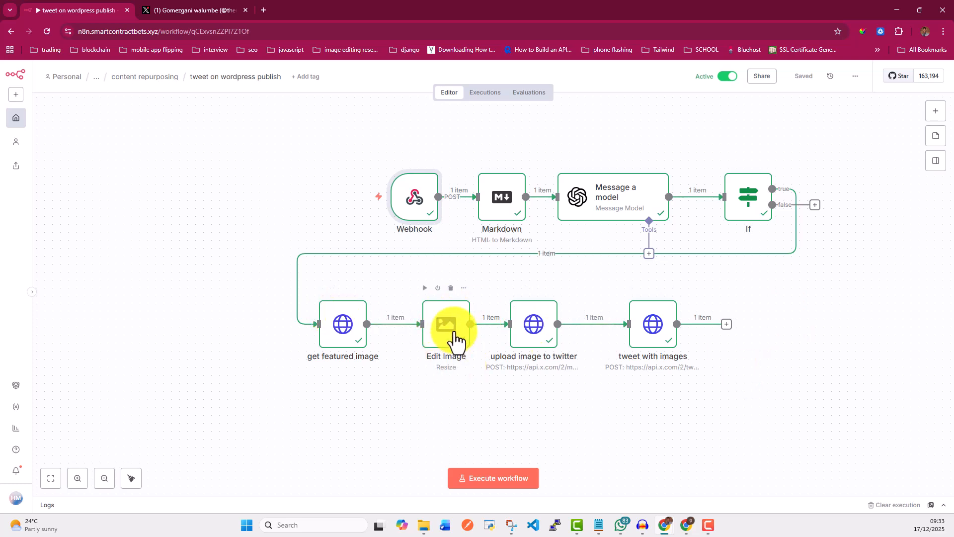
# - Open the upload image to twitter node and review its POST method, media upload URL, OAuth2 authentication and body content type
pyautogui.moveTo(386, 345)
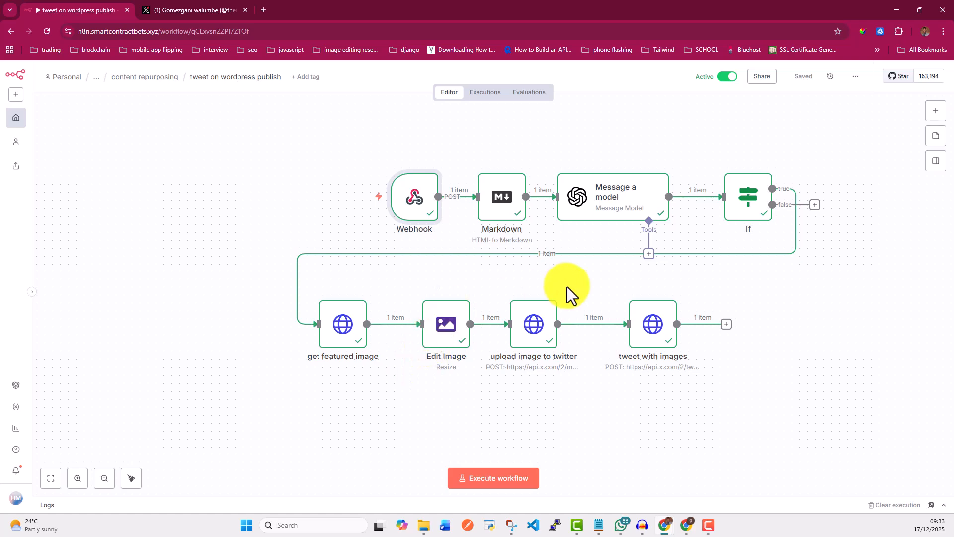
pyautogui.doubleClick(543, 333)
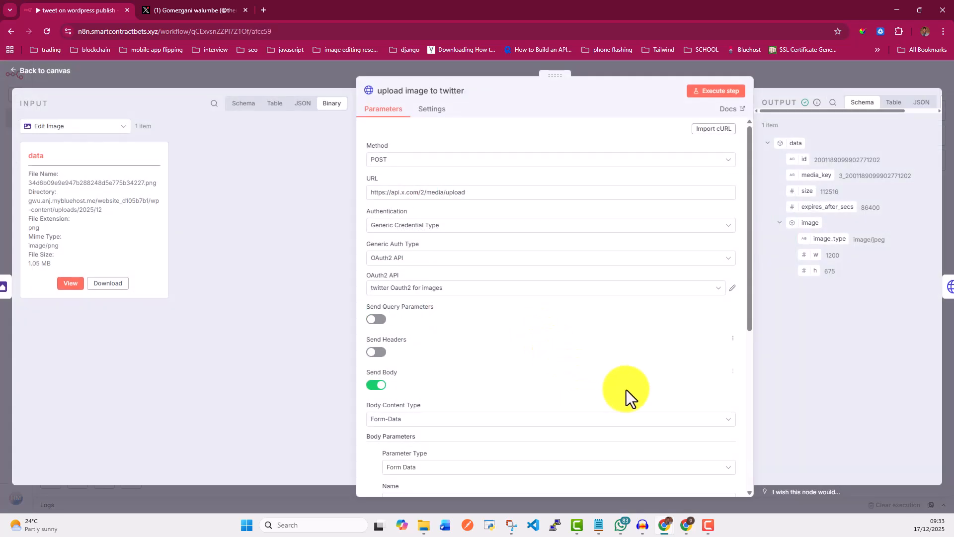
pyautogui.scroll(-5, 628, 389)
pyautogui.scroll(5, 630, 393)
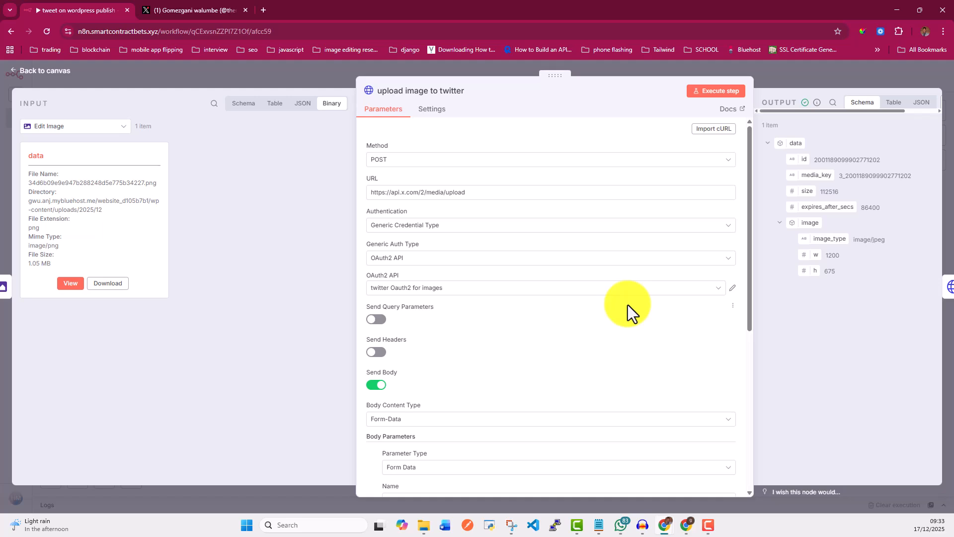
pyautogui.scroll(-1, 627, 305)
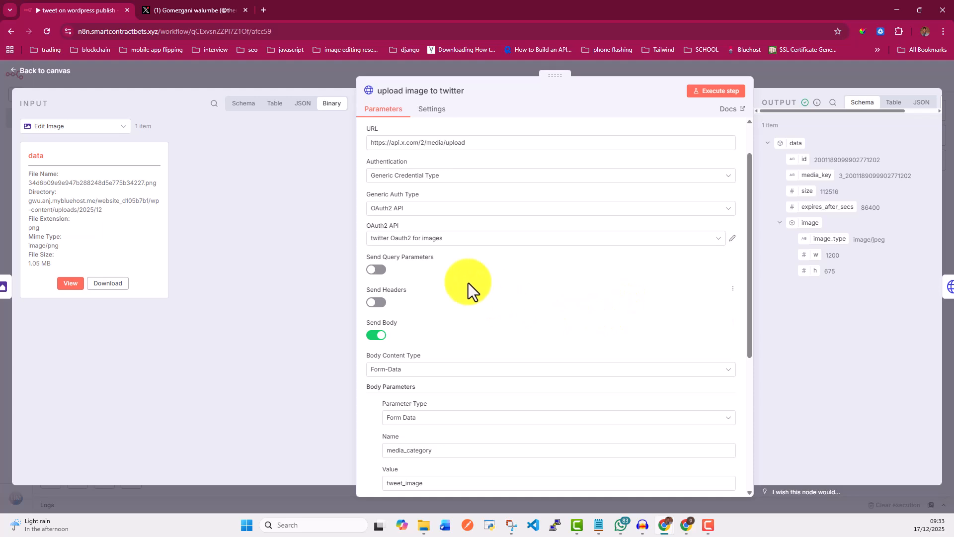
pyautogui.scroll(-3, 478, 244)
pyautogui.scroll(1, 478, 244)
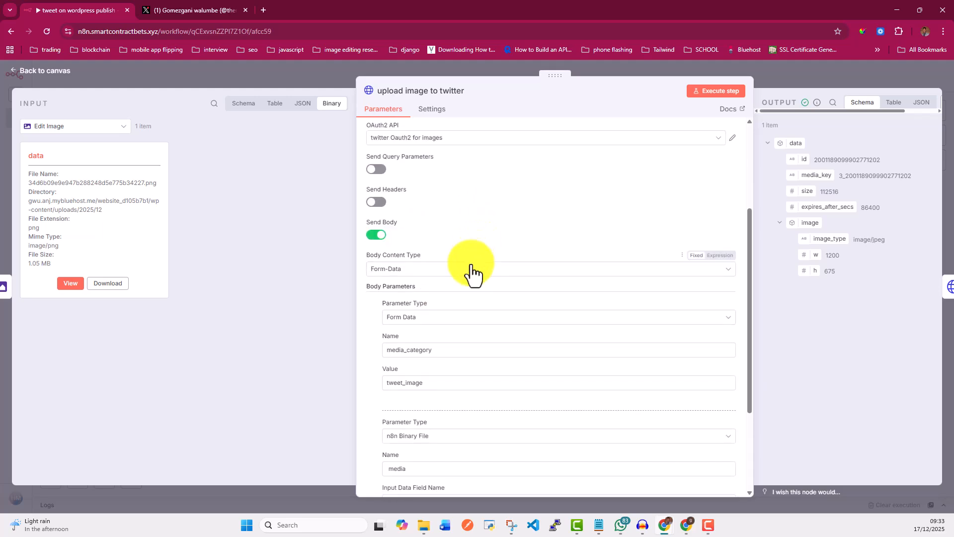
# - Examine the upload node's media_category and media body parameters, including their tweet_image and data values, and return to the canvas
pyautogui.scroll(-2, 472, 270)
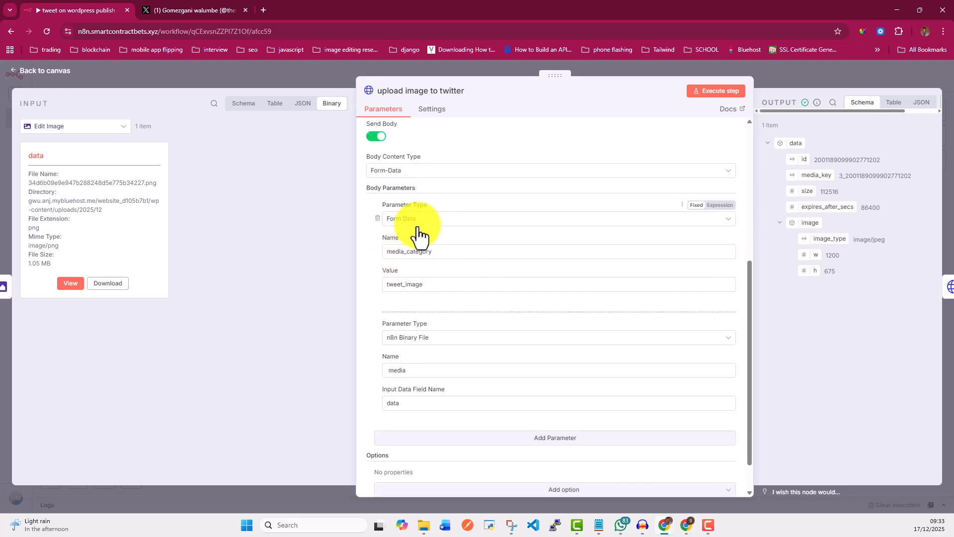
pyautogui.moveTo(436, 252); pyautogui.dragTo(374, 251)
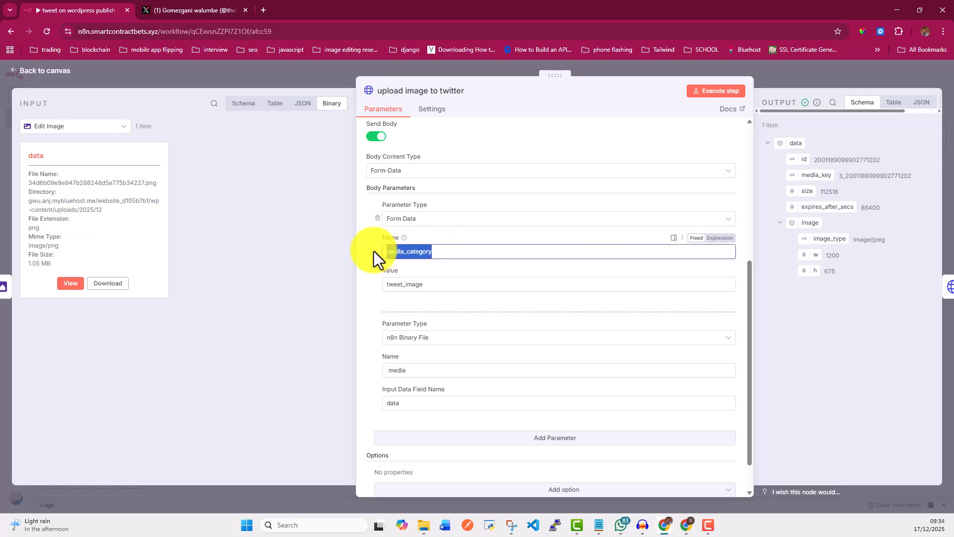
pyautogui.moveTo(432, 284); pyautogui.dragTo(380, 285)
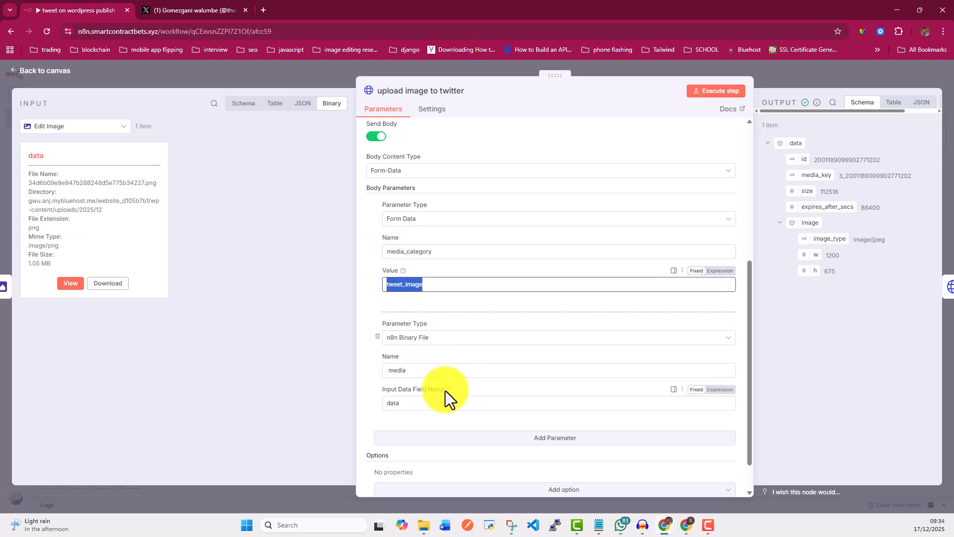
pyautogui.moveTo(418, 370); pyautogui.dragTo(383, 369)
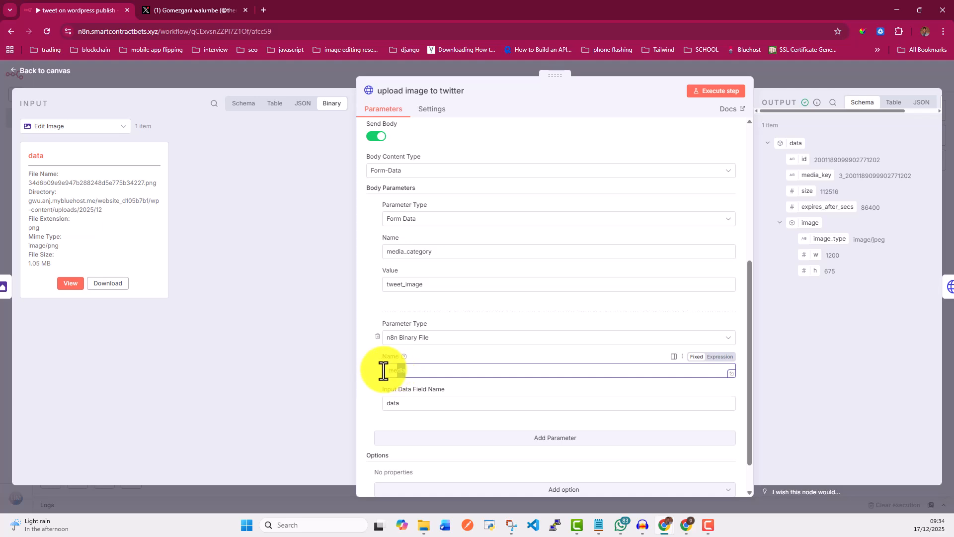
pyautogui.click(411, 404)
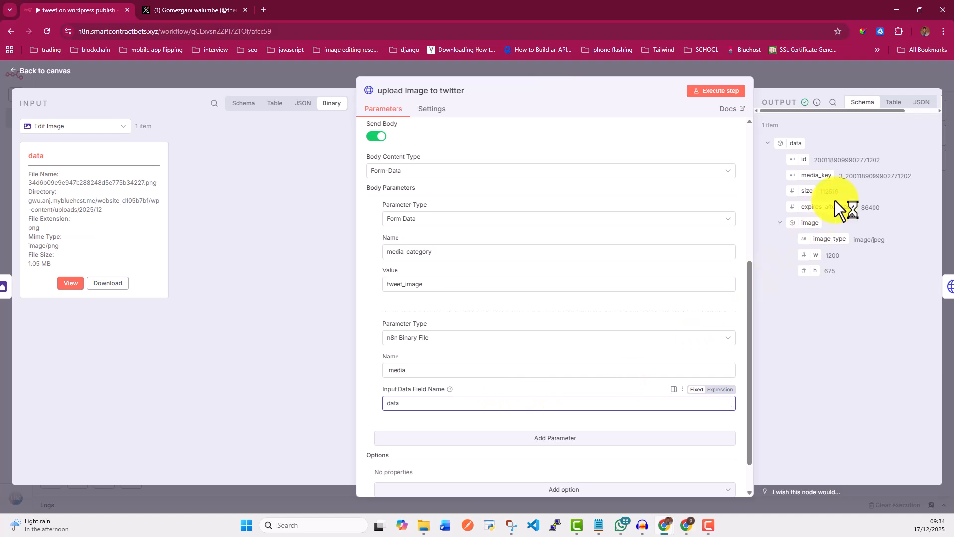
pyautogui.click(37, 70)
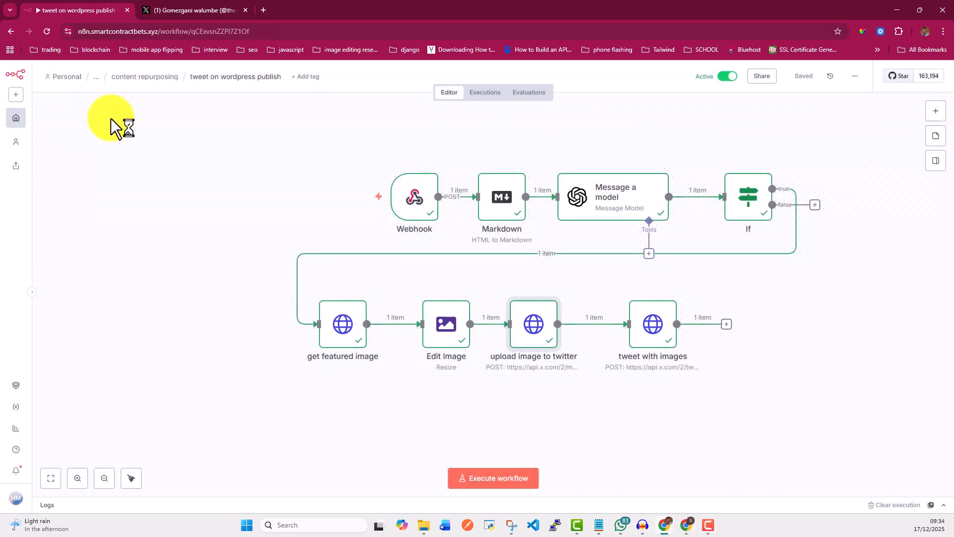
# - Open the tweet with images node and compare its request settings and JSON body with the tweet text in its output
pyautogui.click(650, 342)
pyautogui.doubleClick(650, 342)
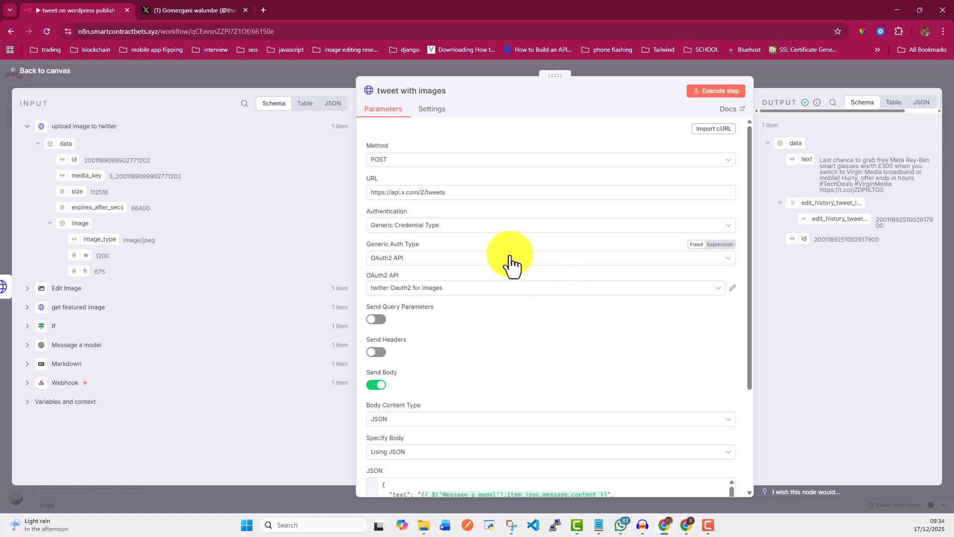
pyautogui.scroll(-2, 511, 271)
pyautogui.scroll(-1, 511, 272)
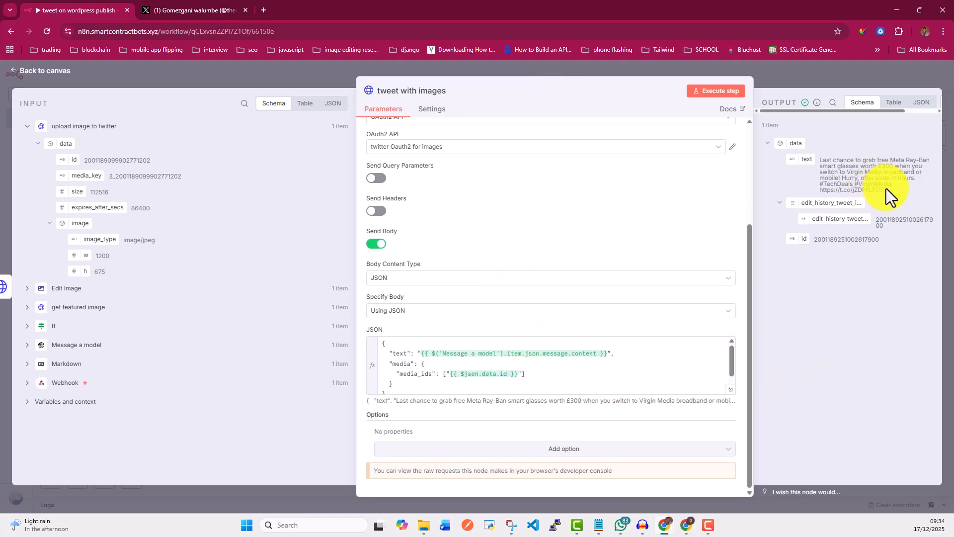
pyautogui.moveTo(886, 190); pyautogui.dragTo(766, 224)
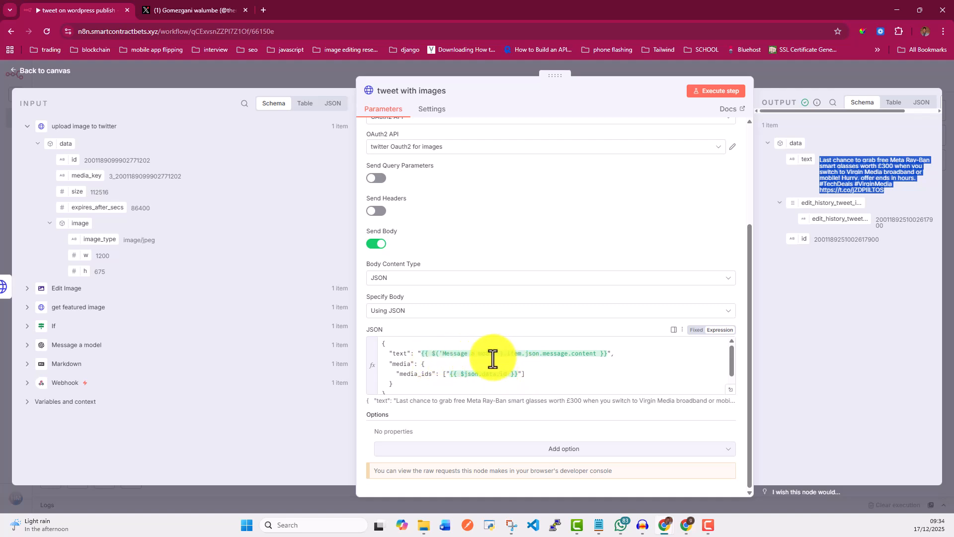
pyautogui.moveTo(493, 358)
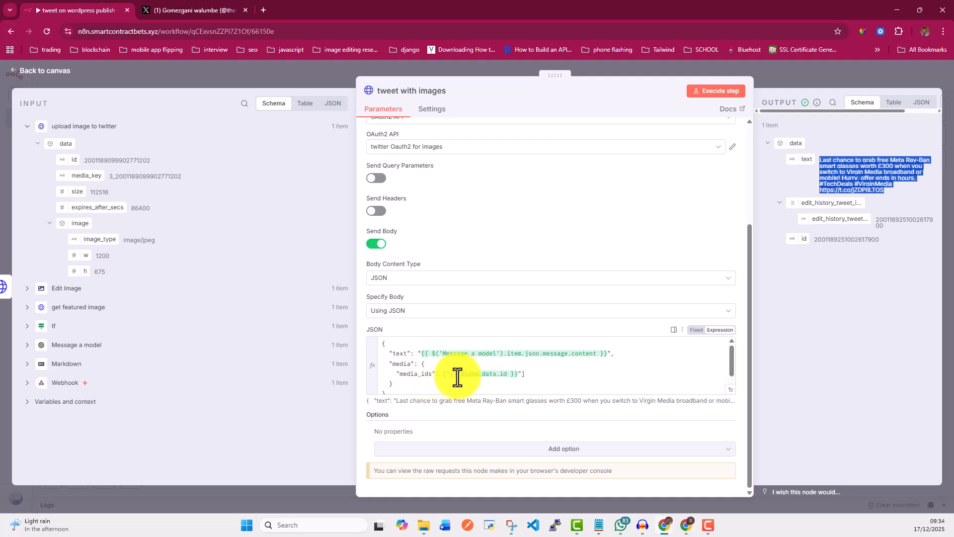
# - Inspect the tweet node's JSON expression for text and media_ids together with its result preview, and return to the canvas
pyautogui.click(482, 374)
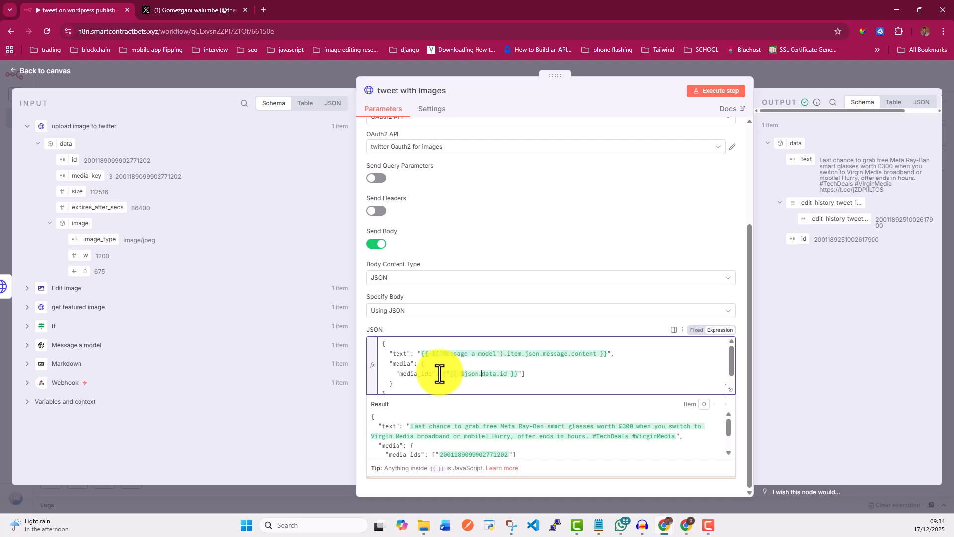
pyautogui.scroll(-1, 444, 383)
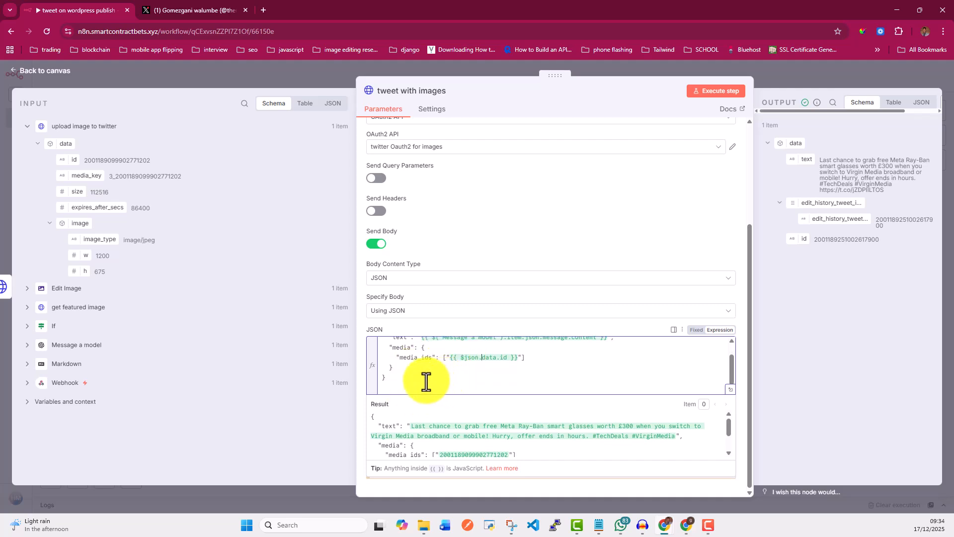
pyautogui.scroll(2, 426, 381)
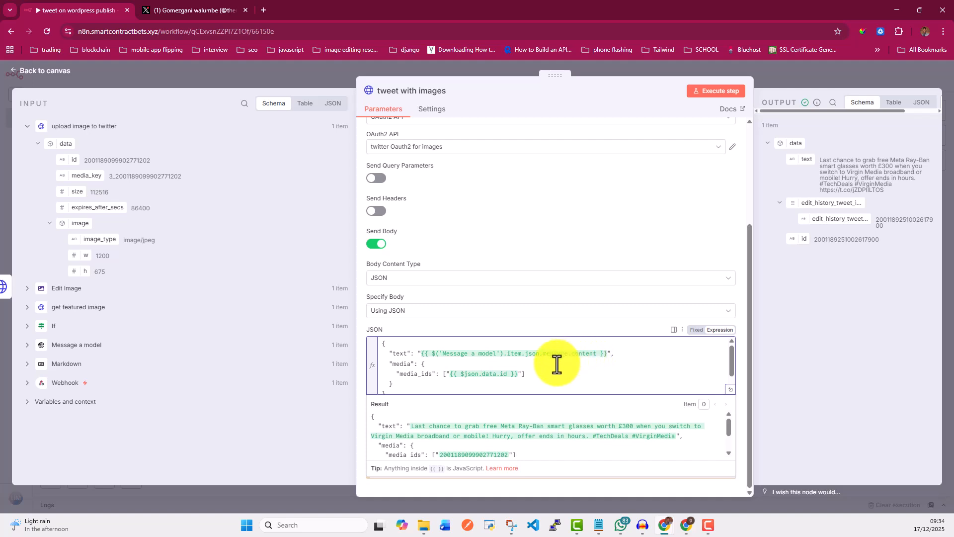
pyautogui.scroll(-1, 530, 371)
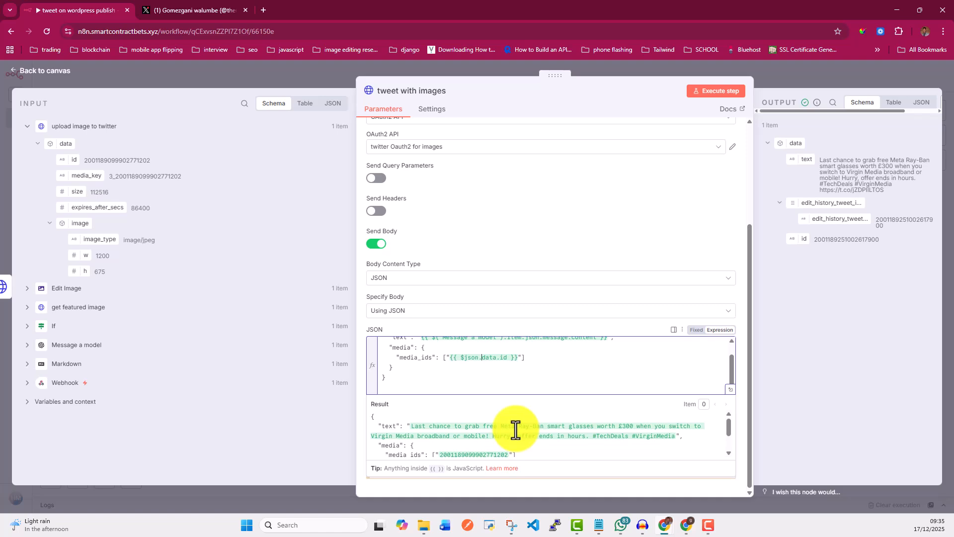
pyautogui.click(62, 72)
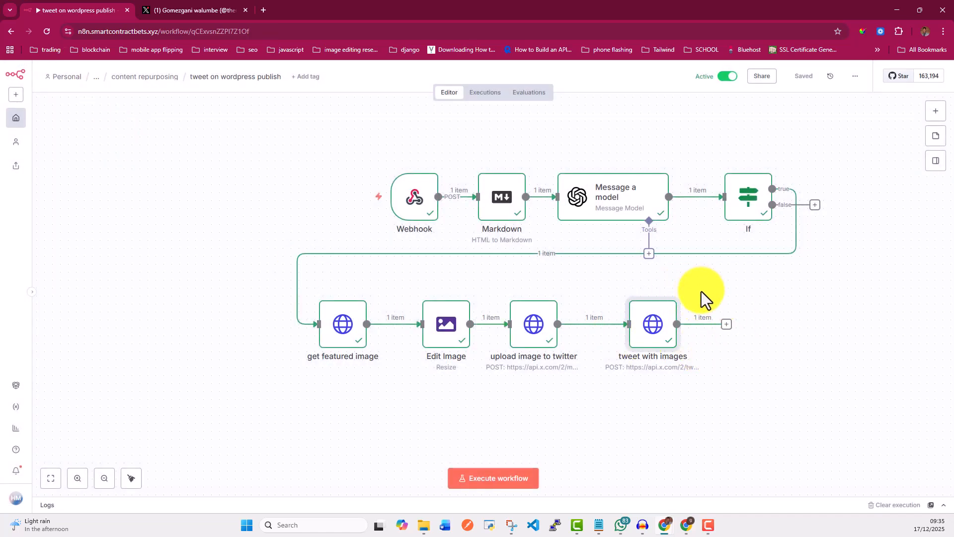